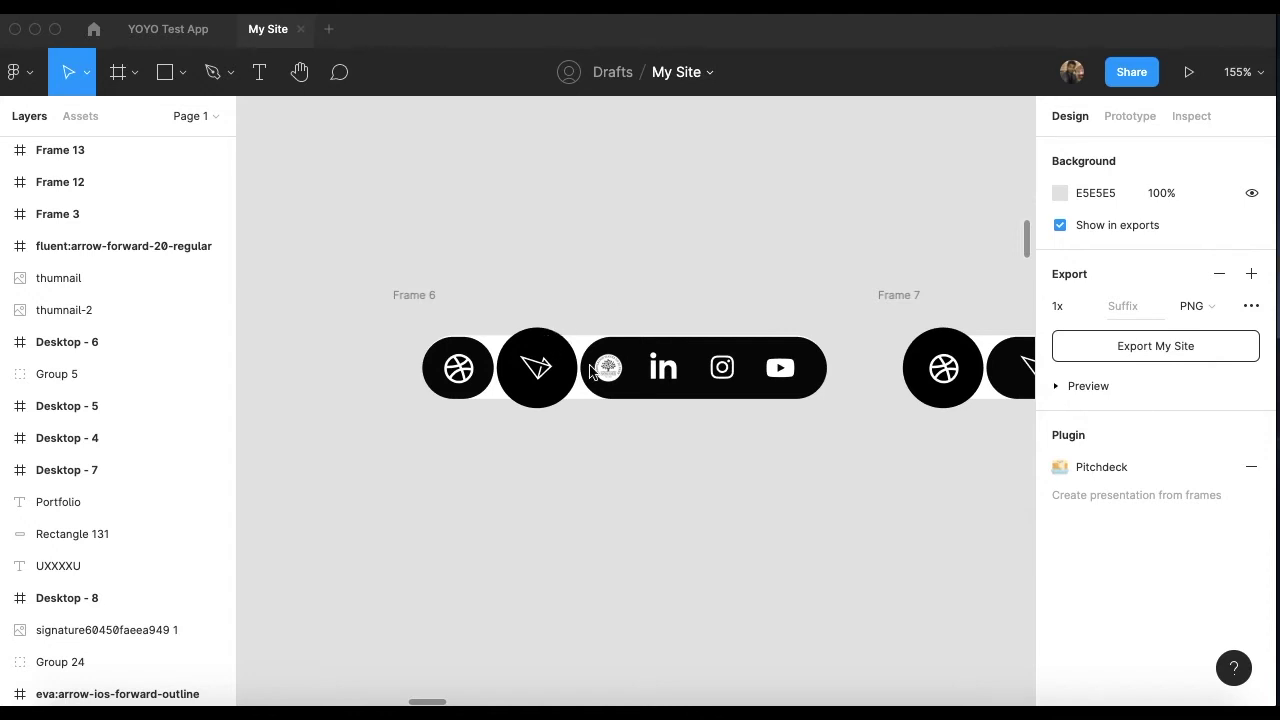
pyautogui.keyDown('ctrl'); pyautogui.scroll(1, 620, 350); pyautogui.keyUp('ctrl')
pyautogui.keyDown('ctrl'); pyautogui.scroll(1, 620, 350); pyautogui.keyUp('ctrl')
pyautogui.hscroll(2, 480, 280)
pyautogui.hscroll(-2, 519, 282)
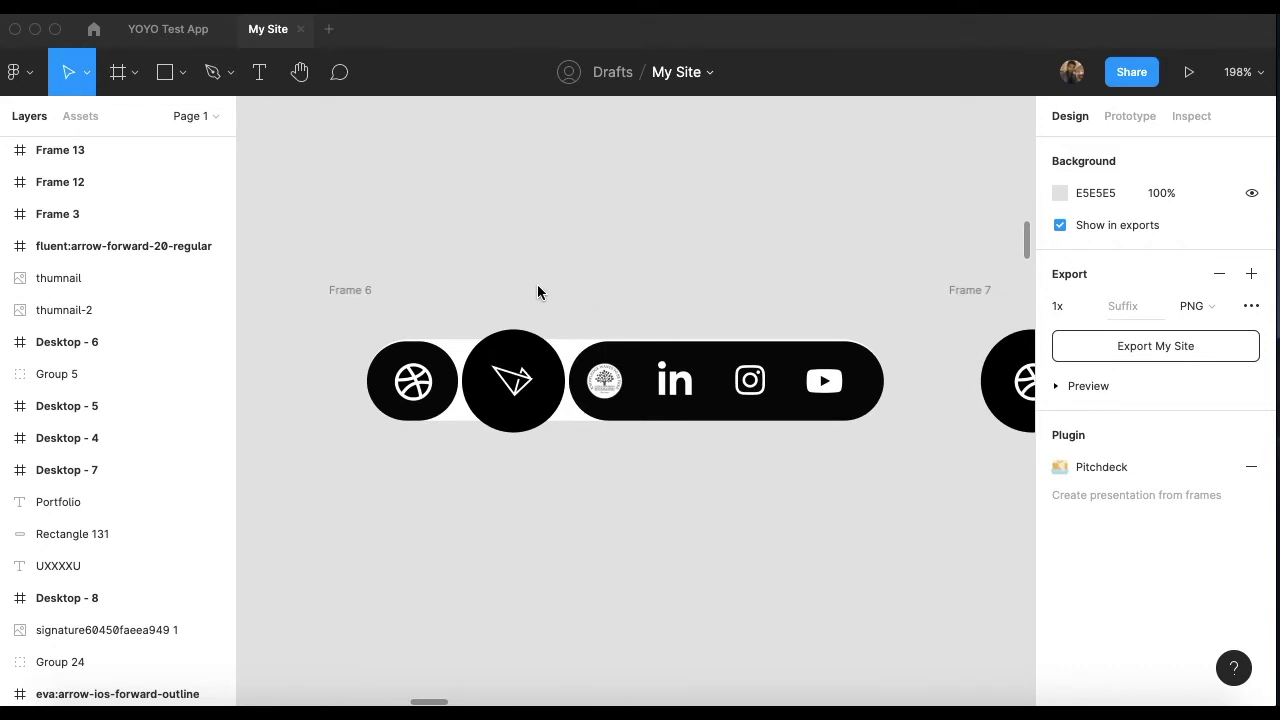
pyautogui.hscroll(2, 541, 284)
pyautogui.keyDown('ctrl'); pyautogui.scroll(-1, 477, 323); pyautogui.keyUp('ctrl')
pyautogui.hscroll(-2, 477, 323)
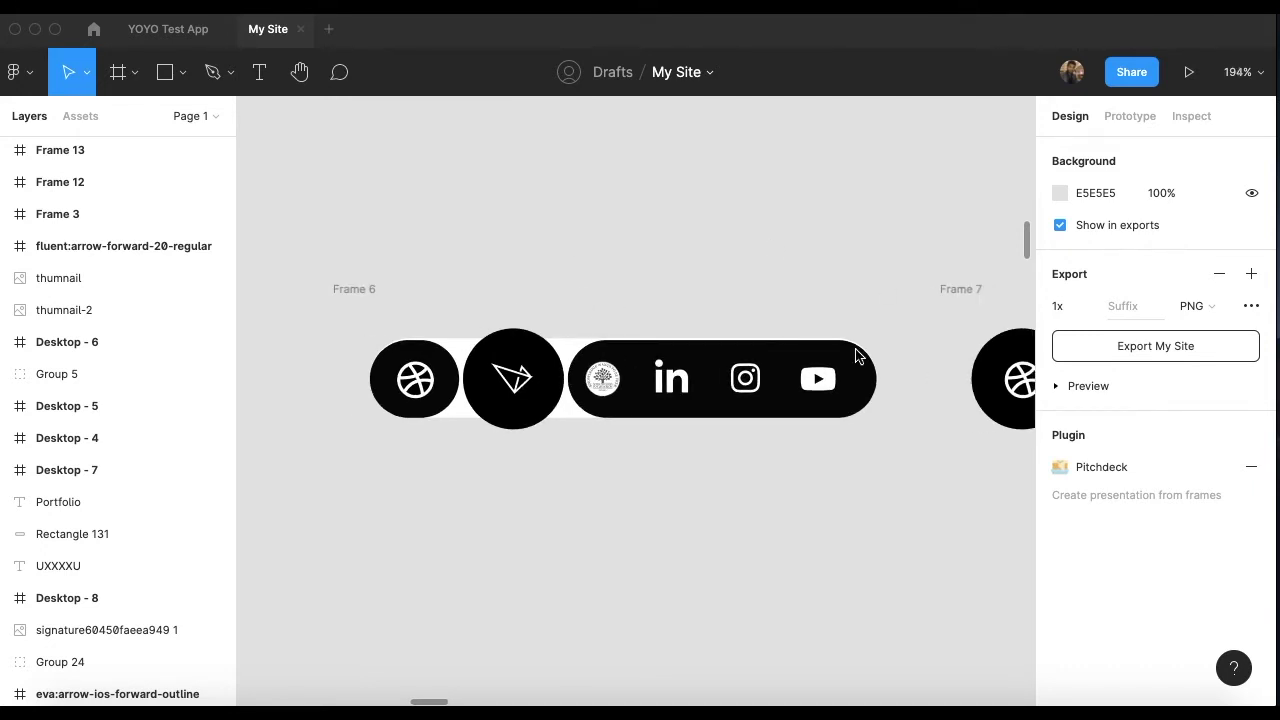
pyautogui.keyDown('ctrl'); pyautogui.scroll(-1, 540, 272); pyautogui.keyUp('ctrl')
pyautogui.hscroll(-3, 498, 295)
pyautogui.keyDown('ctrl'); pyautogui.scroll(-2, 588, 304); pyautogui.keyUp('ctrl')
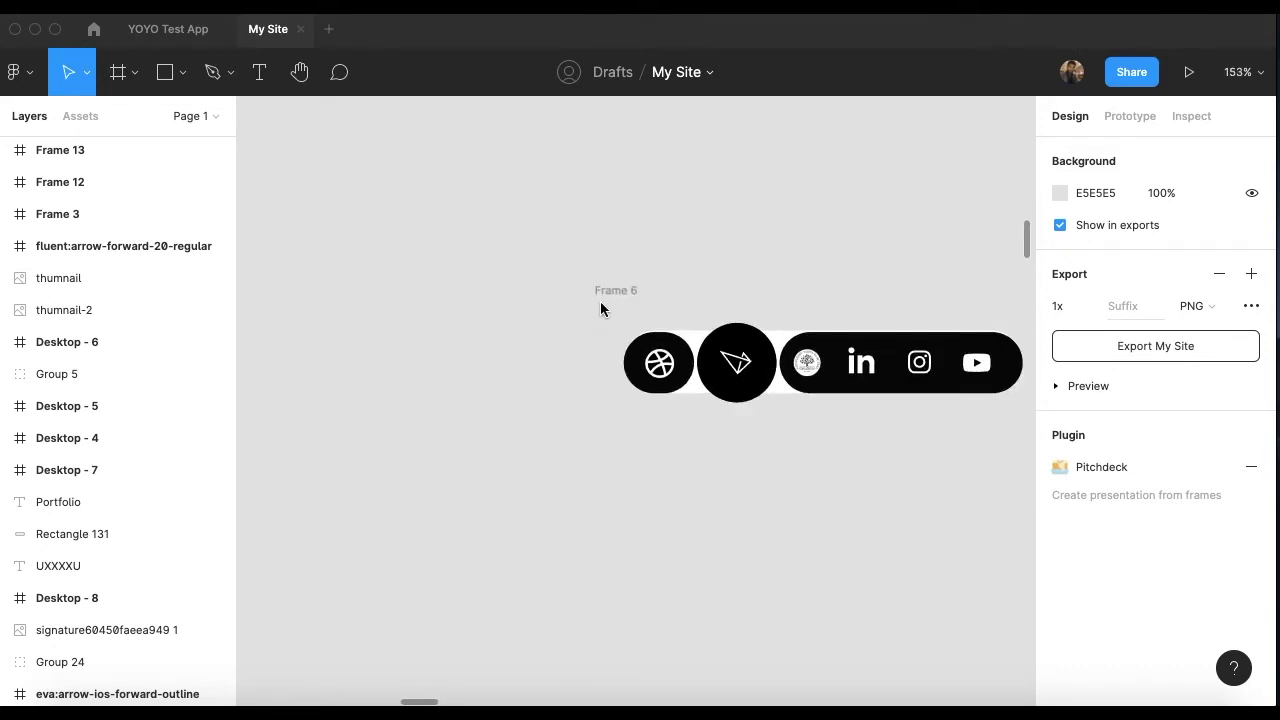
pyautogui.scroll(1, 604, 307)
pyautogui.scroll(-1, 646, 288)
pyautogui.hscroll(4, 646, 288)
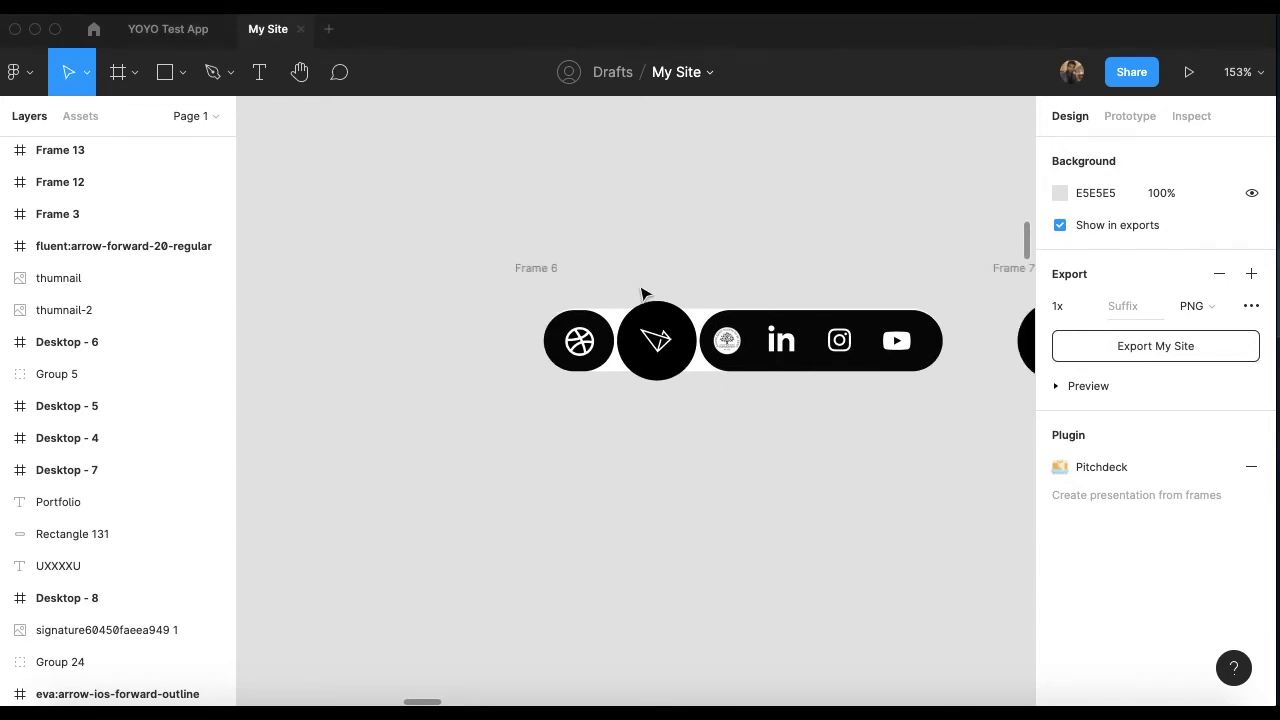
pyautogui.hscroll(10, 642, 292)
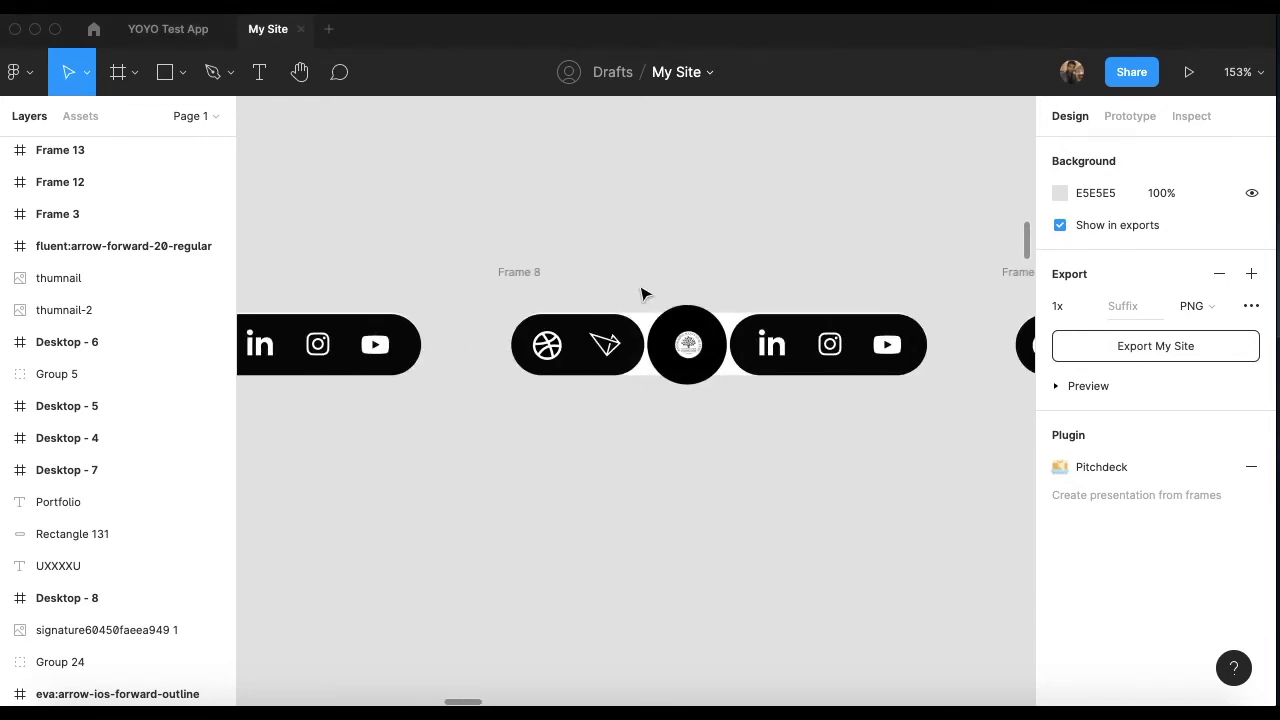
pyautogui.hscroll(10, 720, 276)
pyautogui.scroll(1, 731, 274)
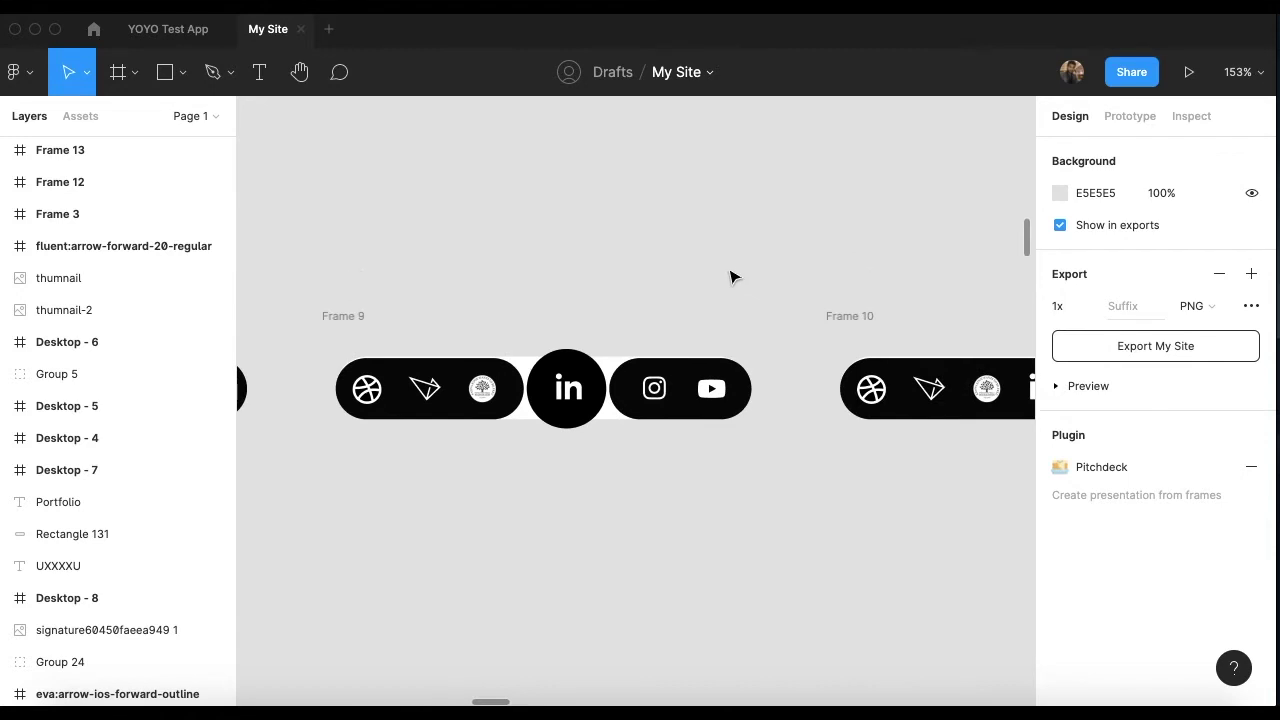
pyautogui.hscroll(5, 735, 285)
pyautogui.hscroll(5, 740, 297)
pyautogui.hscroll(5, 520, 363)
pyautogui.hscroll(-15, 660, 370)
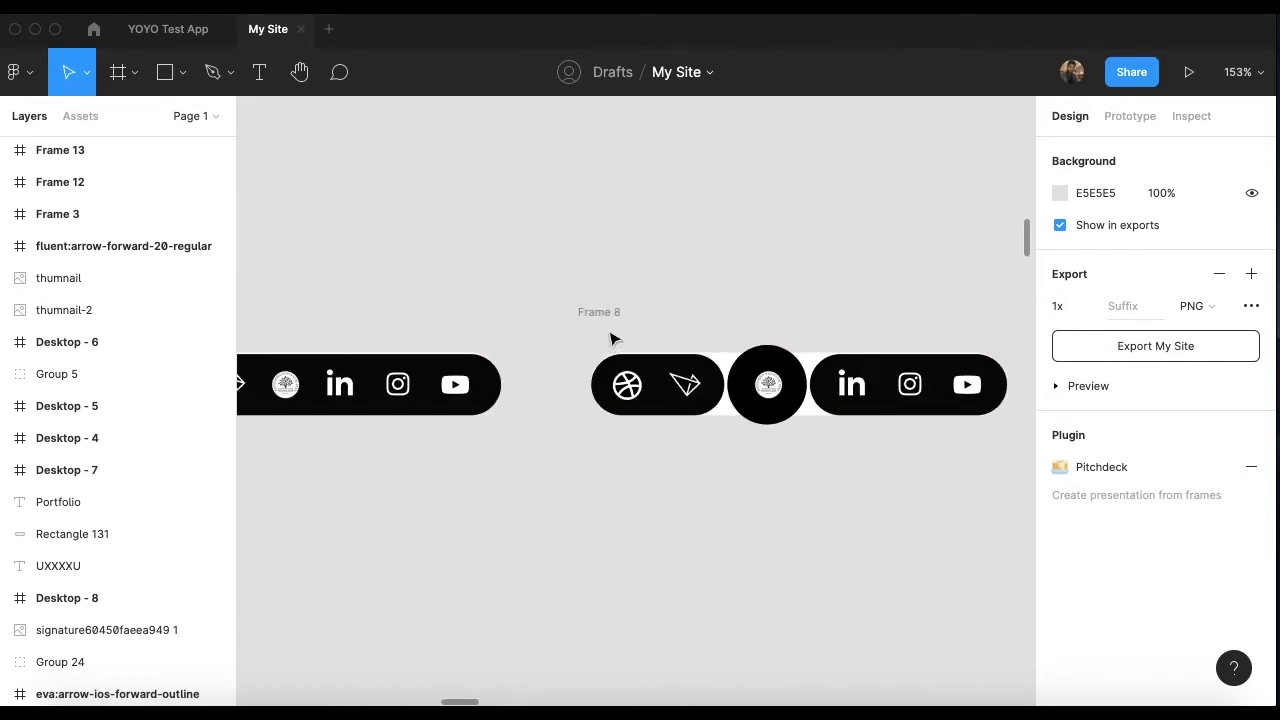
pyautogui.hscroll(-12, 611, 338)
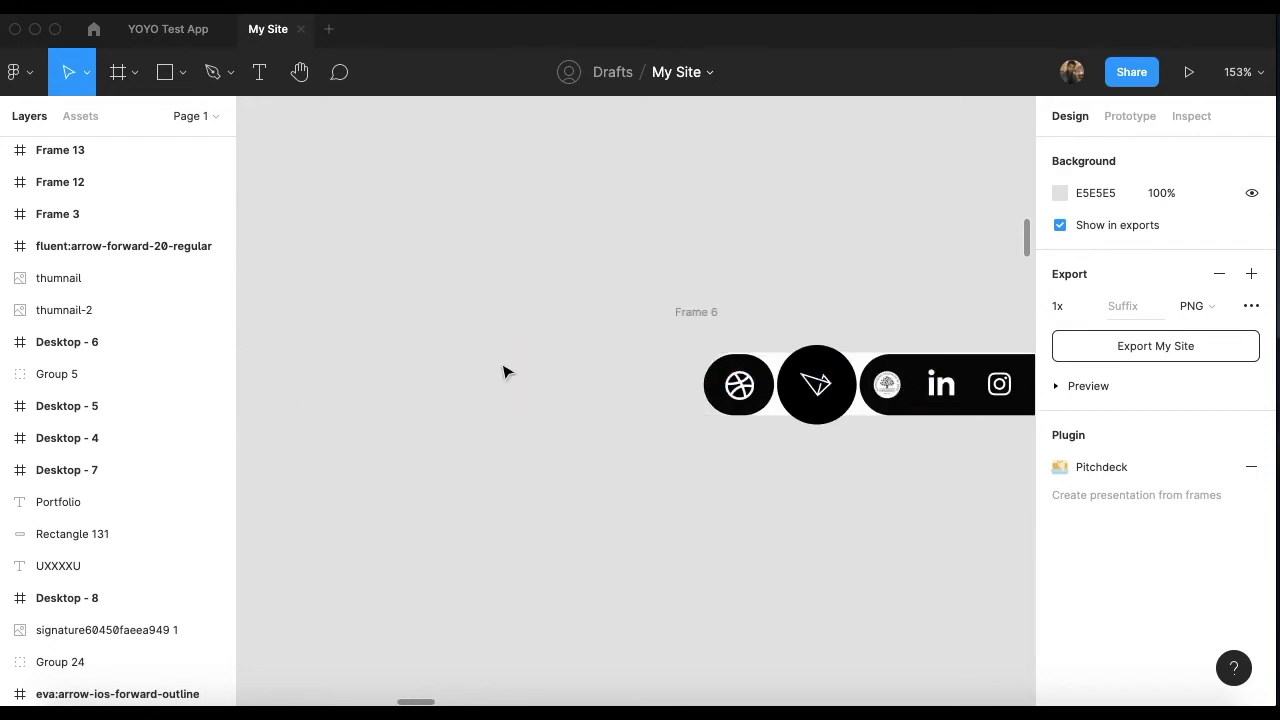
pyautogui.click(676, 311)
pyautogui.hscroll(5, 735, 287)
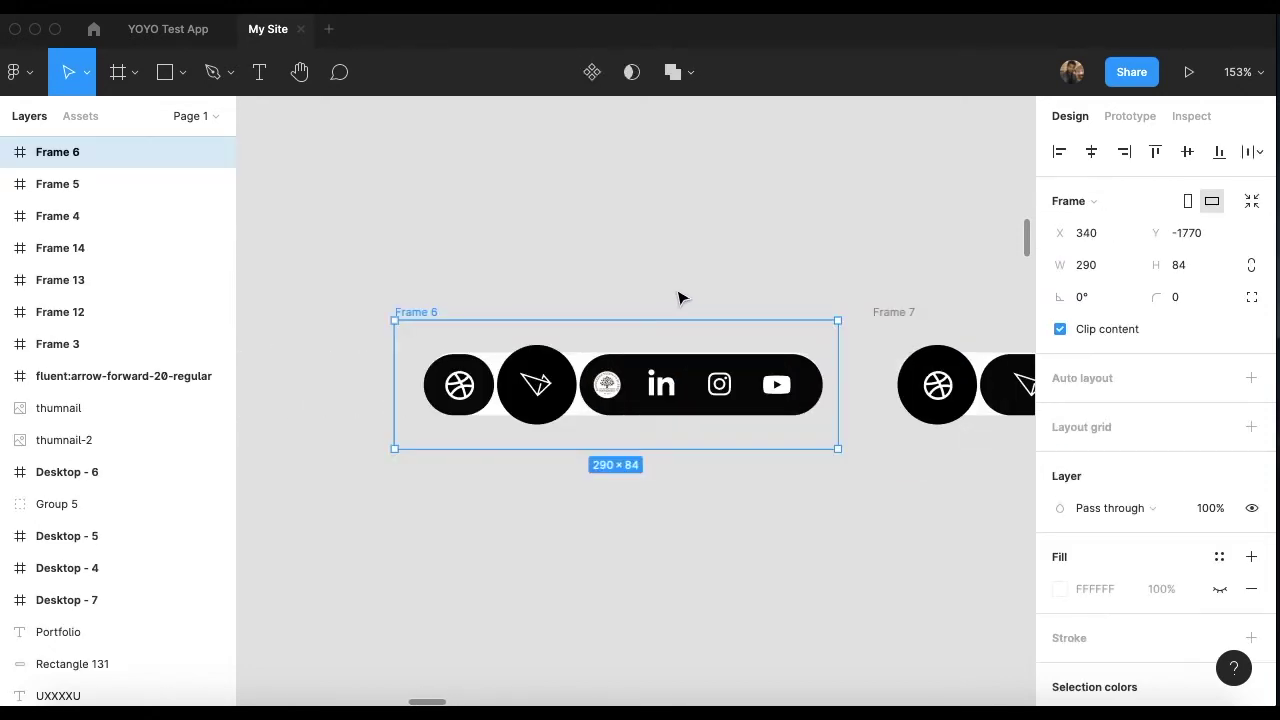
pyautogui.hscroll(-8, 679, 297)
pyautogui.press('Escape')
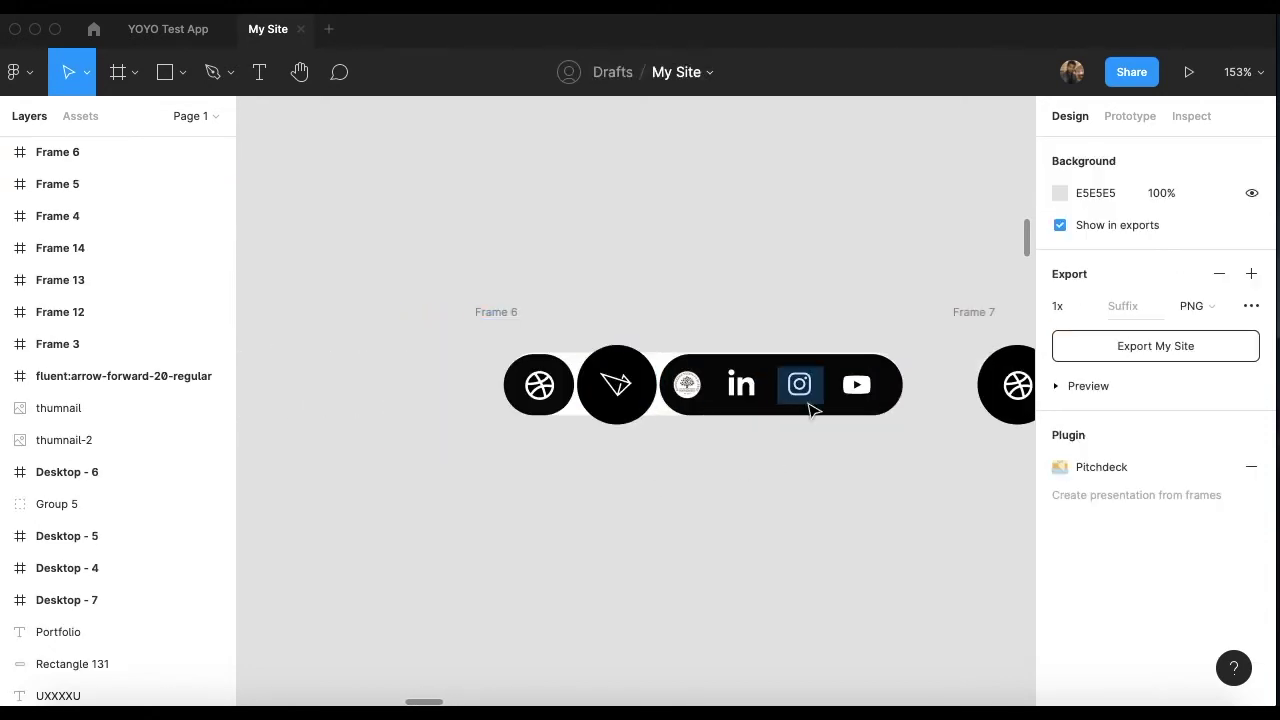
pyautogui.scroll(5, 806, 395)
pyautogui.scroll(-3, 806, 401)
pyautogui.scroll(4, 654, 443)
pyautogui.scroll(-3, 480, 463)
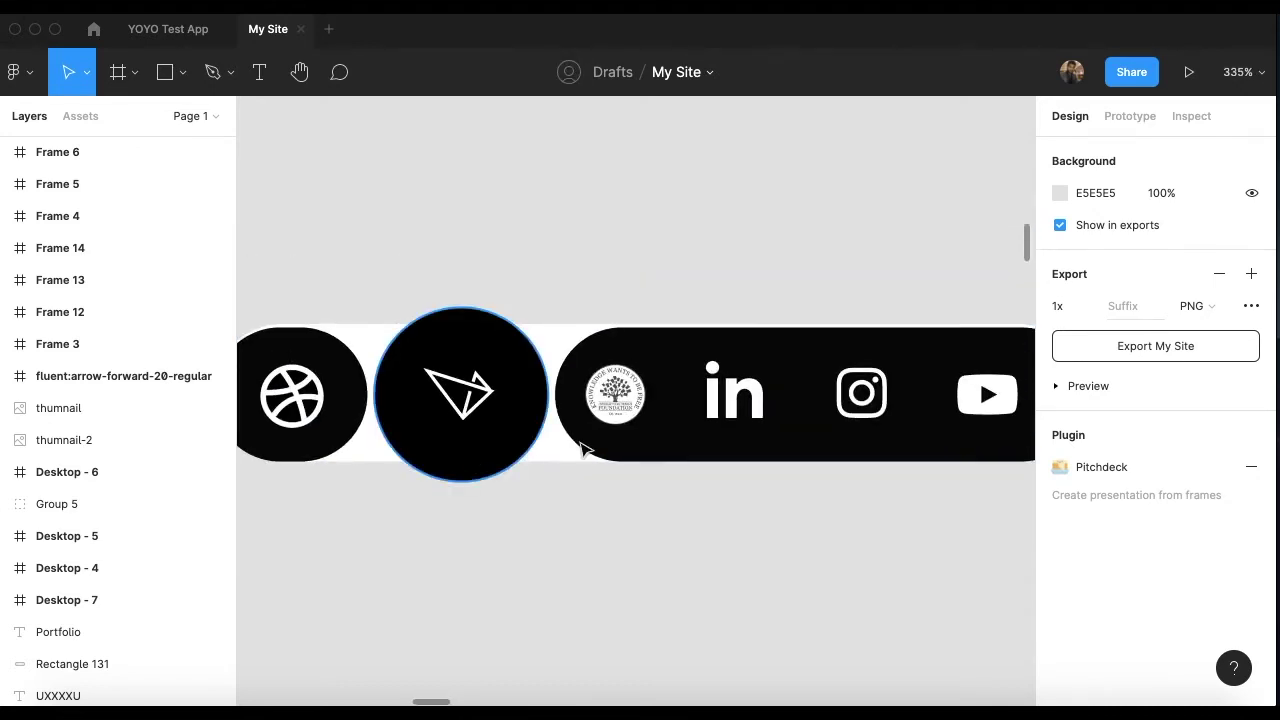
pyautogui.hscroll(10, 523, 449)
pyautogui.scroll(3, 612, 444)
pyautogui.hscroll(8, 612, 444)
pyautogui.scroll(-3, 612, 444)
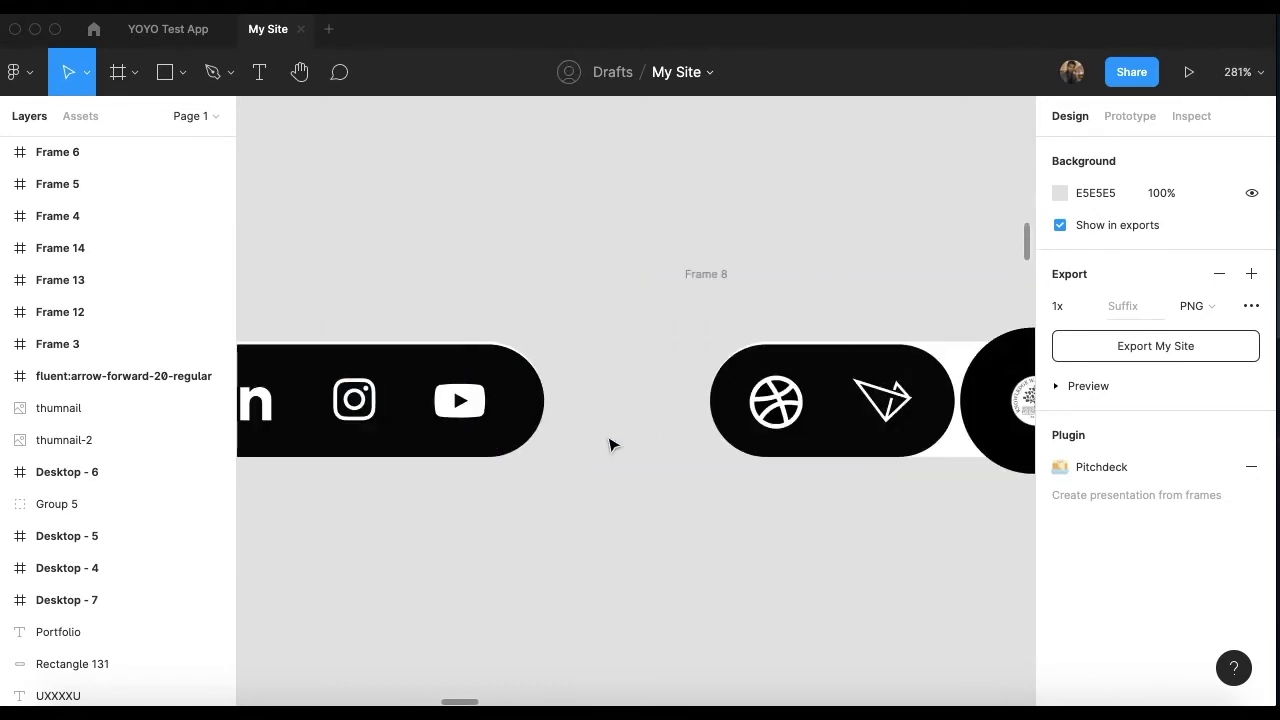
pyautogui.hscroll(-4, 612, 444)
pyautogui.scroll(-4, 595, 460)
pyautogui.hscroll(-4, 575, 466)
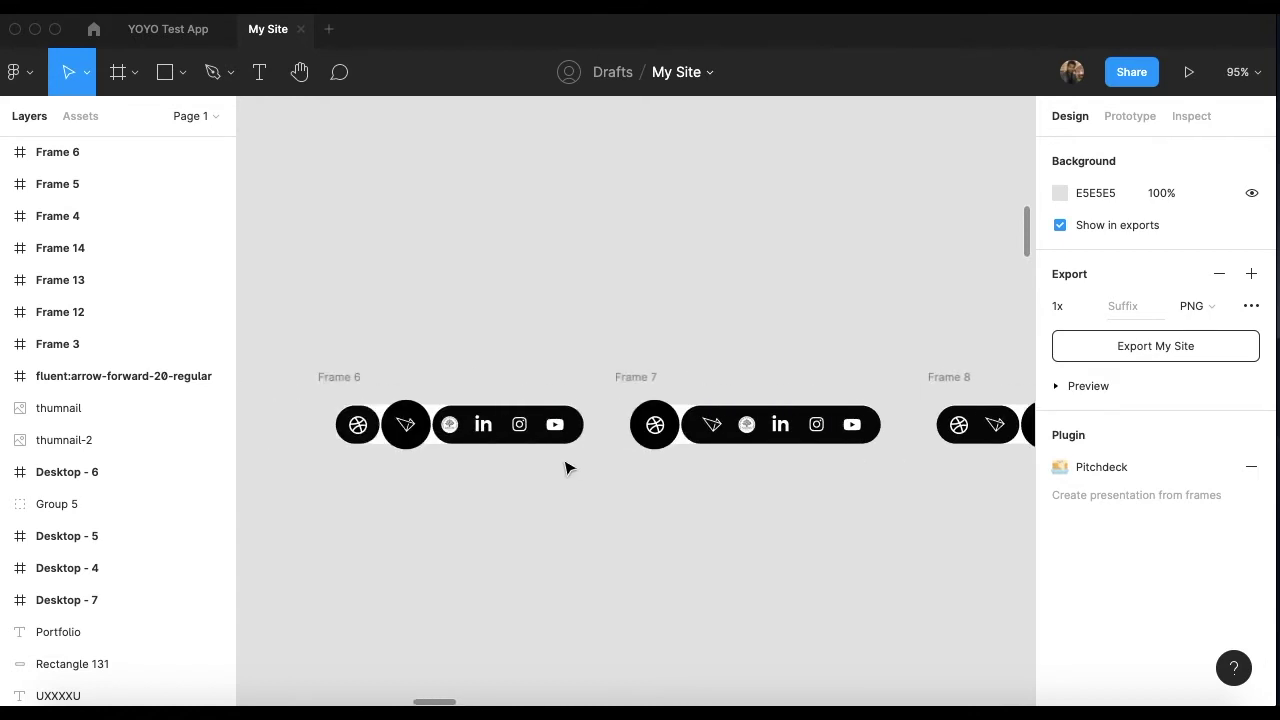
pyautogui.scroll(1, 487, 468)
pyautogui.scroll(2, 440, 480)
pyautogui.scroll(4, 474, 449)
pyautogui.hscroll(-2, 517, 431)
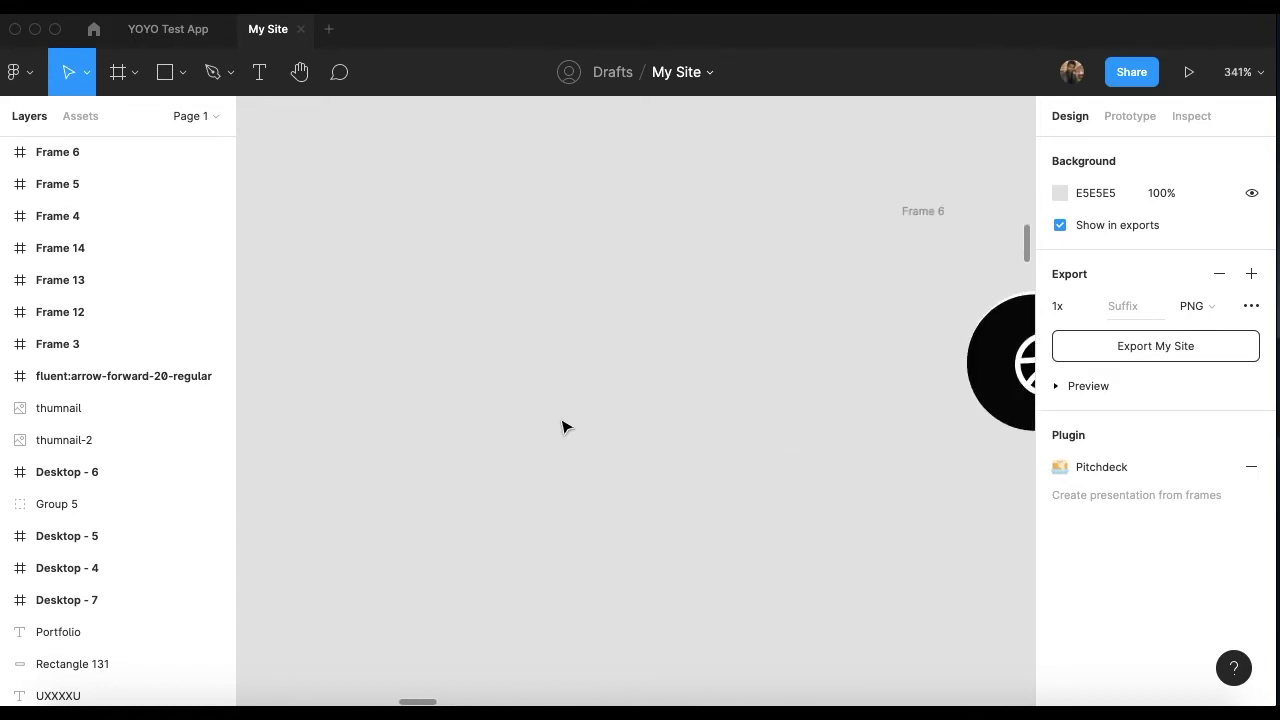
pyautogui.scroll(-3, 823, 320)
pyautogui.hscroll(-1, 575, 392)
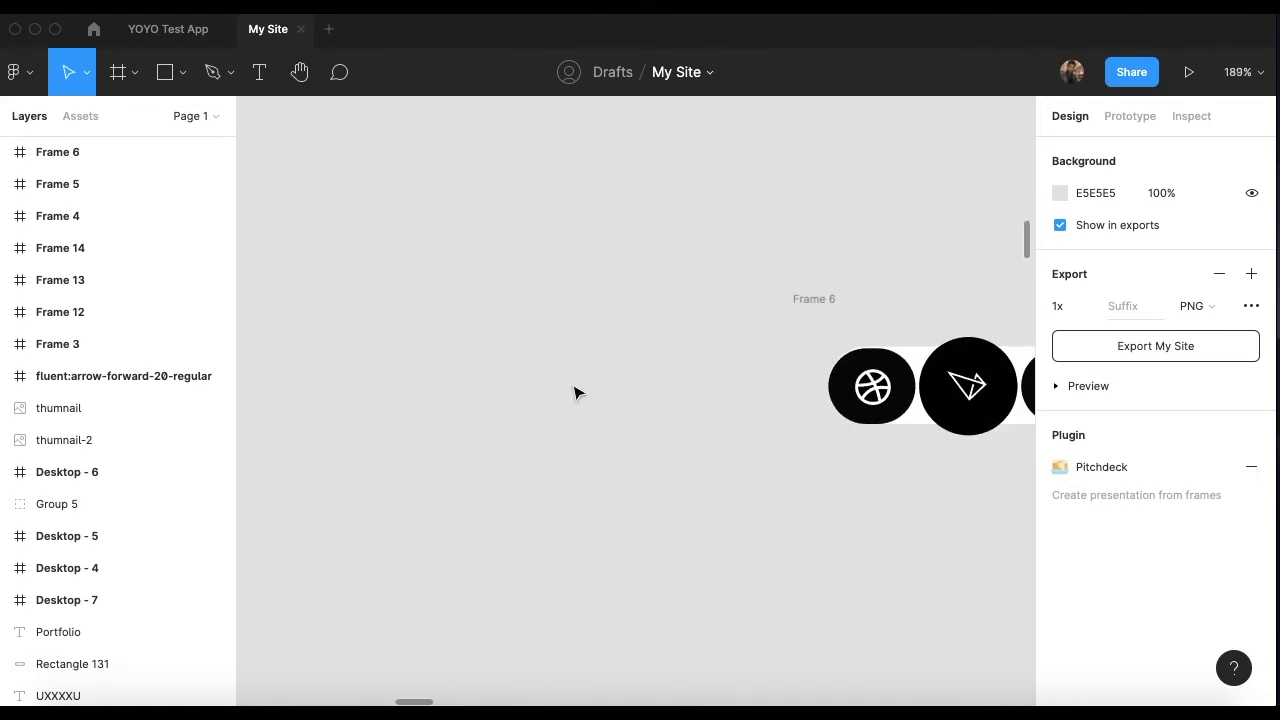
# Step: Draw a new frame, Frame 25, to the left of Frame 6 with the Frame tool
pyautogui.click(182, 74)
pyautogui.click(131, 93)
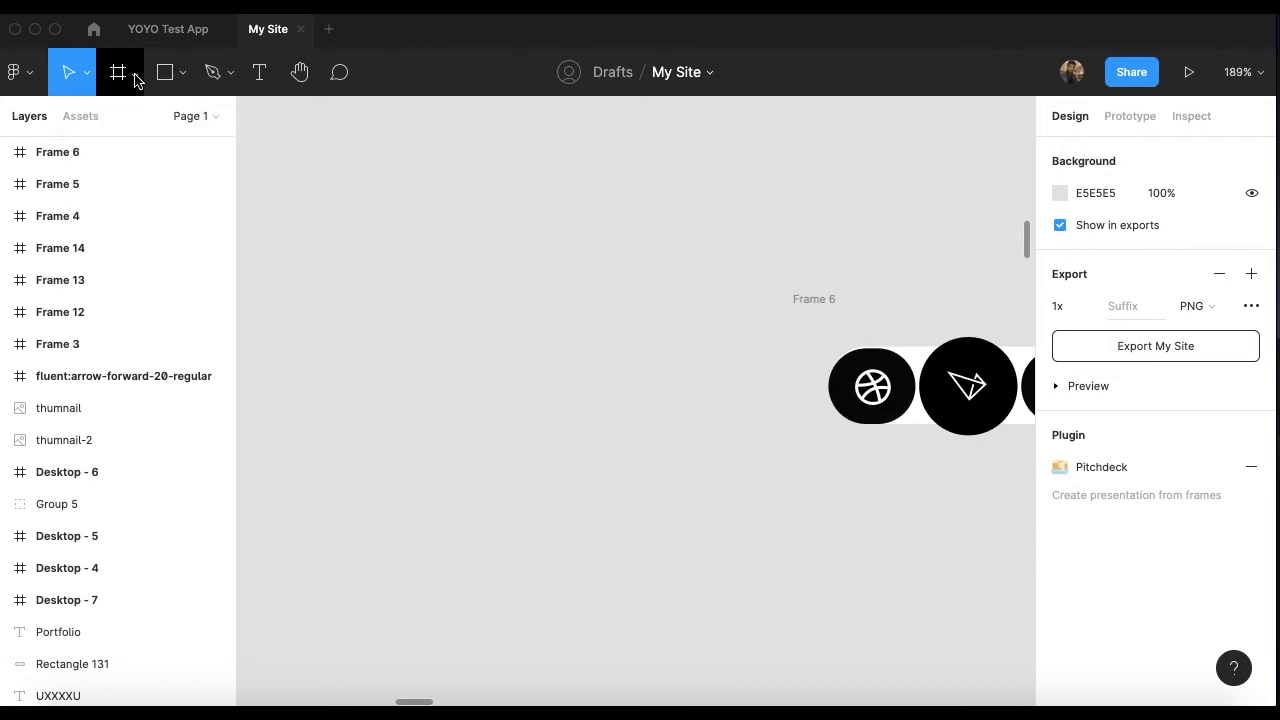
pyautogui.click(135, 75)
pyautogui.click(117, 121)
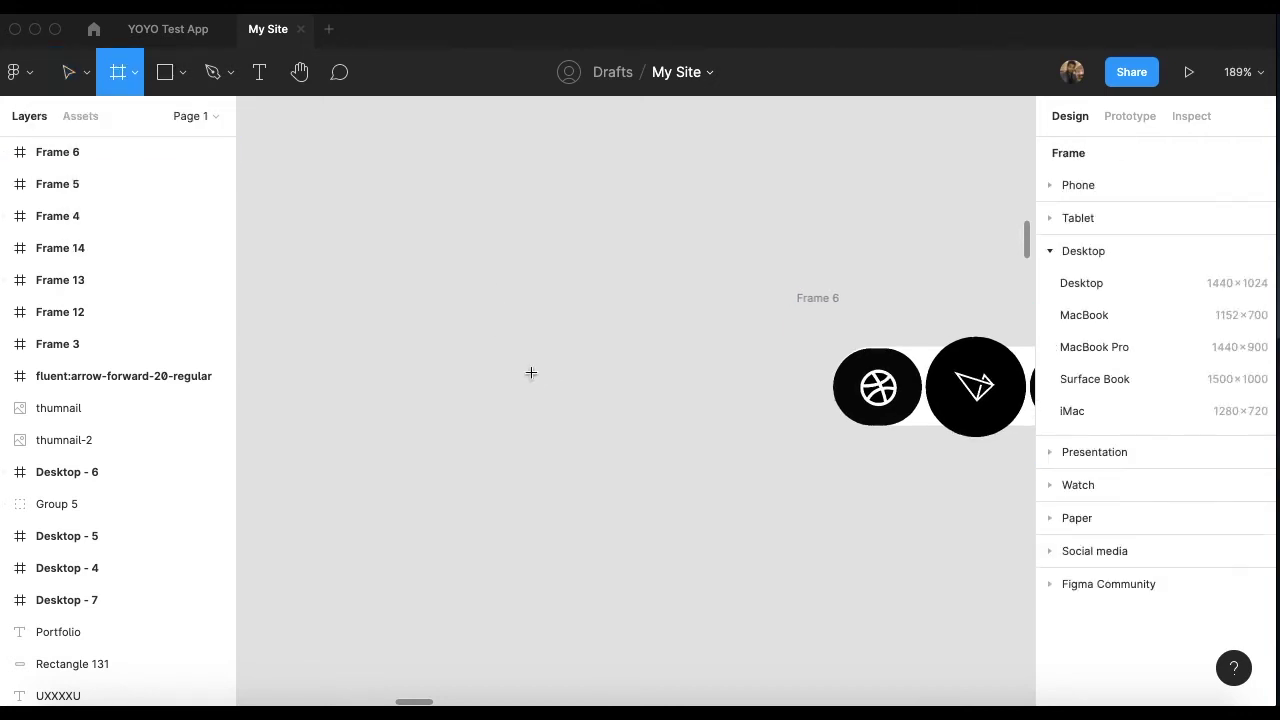
pyautogui.scroll(2, 489, 366)
pyautogui.hscroll(-4, 489, 366)
pyautogui.moveTo(430, 318); pyautogui.dragTo(896, 457)
pyautogui.scroll(-1, 476, 288)
pyautogui.hscroll(2, 476, 288)
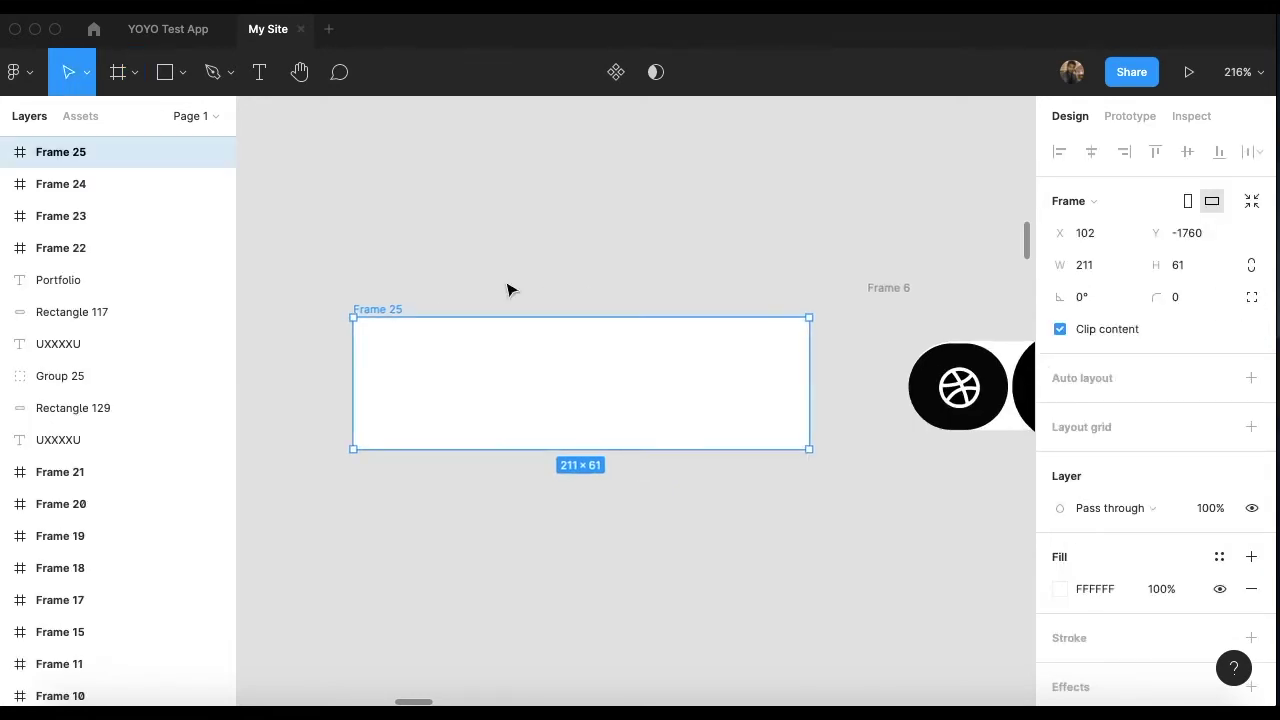
# Step: Nudge Frame 25 up and left, and widen its left edge to 211×61
pyautogui.click(242, 298)
pyautogui.moveTo(388, 314); pyautogui.dragTo(368, 299)
pyautogui.click(435, 276)
pyautogui.hscroll(-2, 503, 280)
pyautogui.moveTo(406, 349); pyautogui.dragTo(371, 349)
pyautogui.click(508, 270)
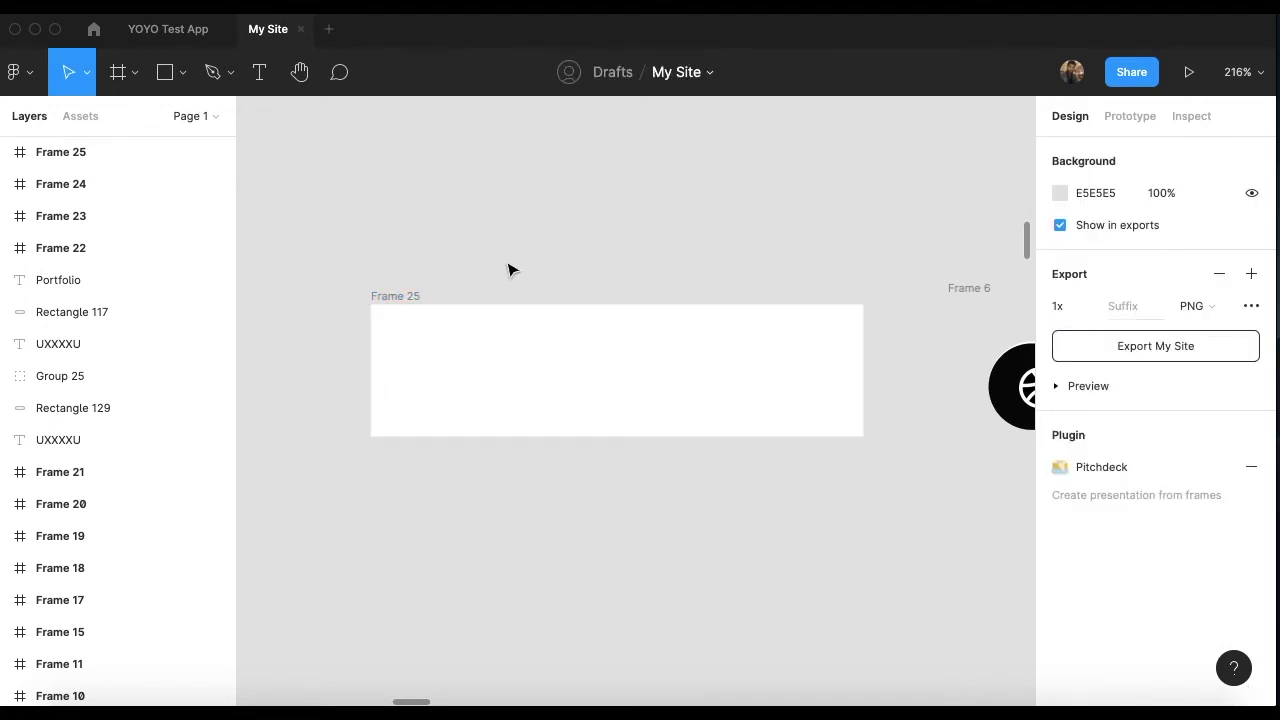
pyautogui.hscroll(15, 508, 270)
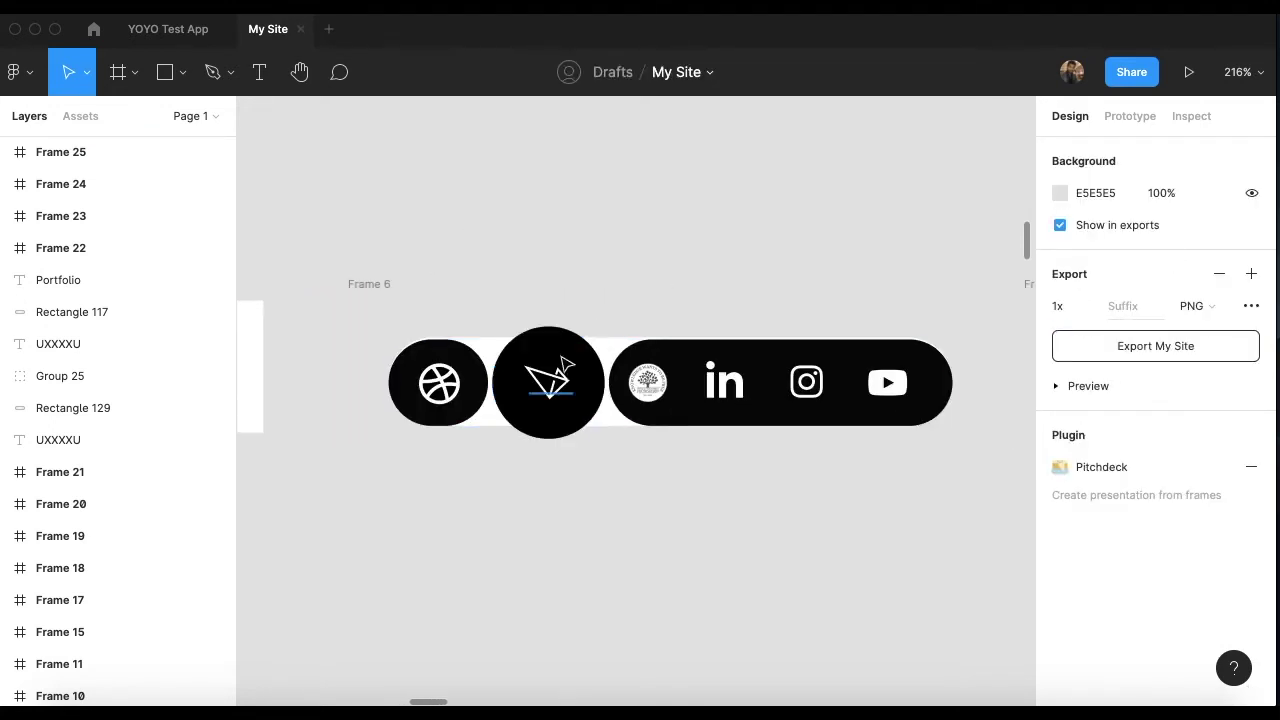
pyautogui.scroll(-1, 540, 380)
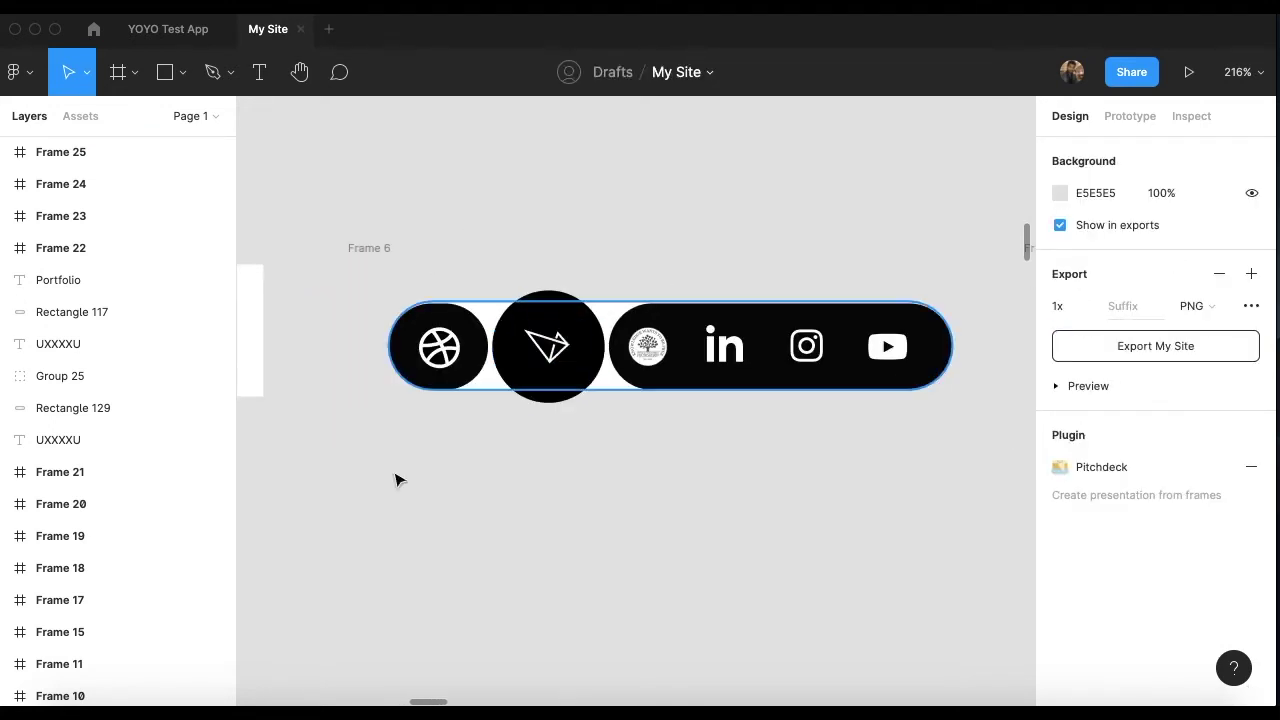
# Step: Select the Dribbble and send circles in Frame 6's icon bar
pyautogui.click(448, 374)
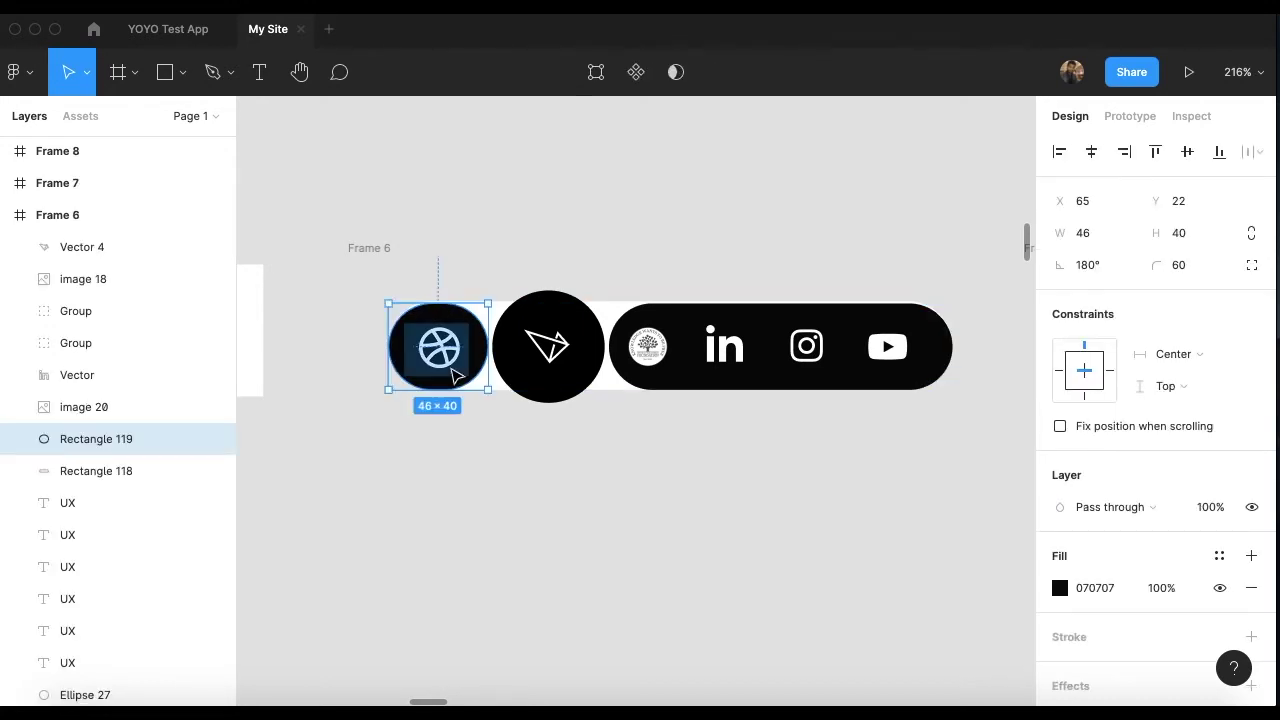
pyautogui.click(440, 476)
pyautogui.hscroll(-2, 455, 460)
pyautogui.hscroll(-1, 460, 447)
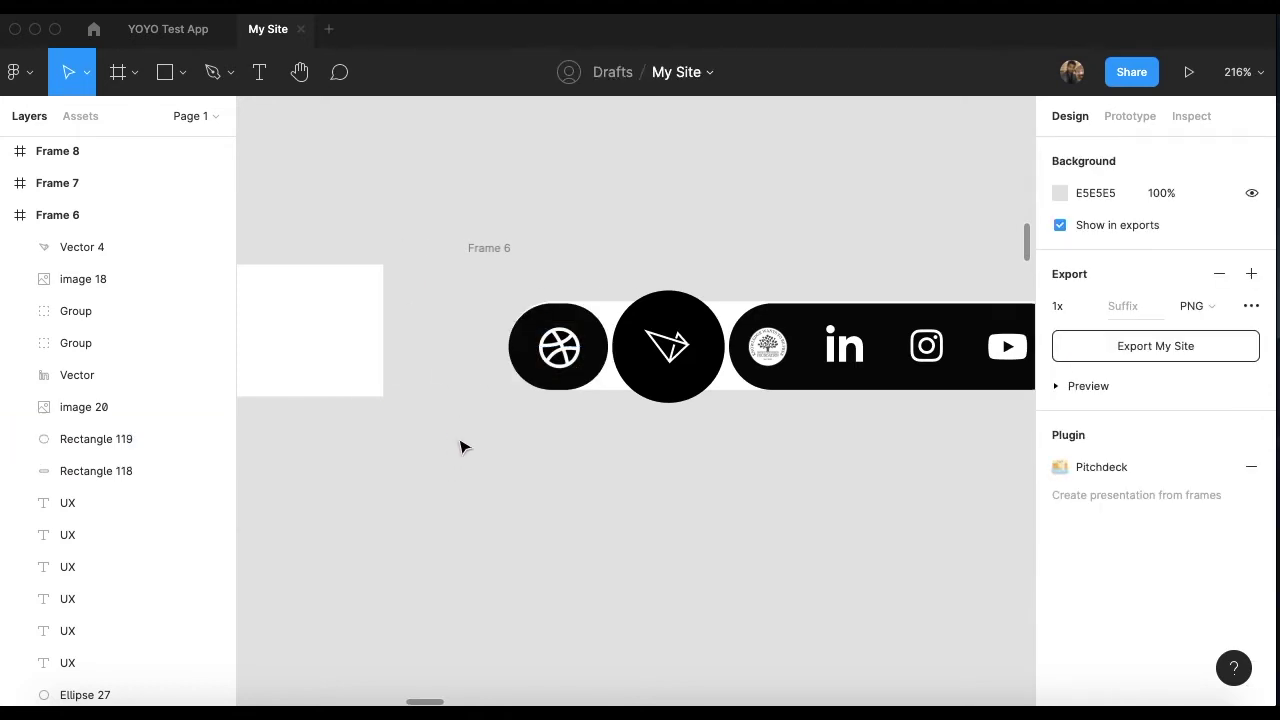
pyautogui.hscroll(2, 489, 426)
pyautogui.scroll(1, 489, 426)
pyautogui.click(194, 437)
pyautogui.scroll(-1, 520, 425)
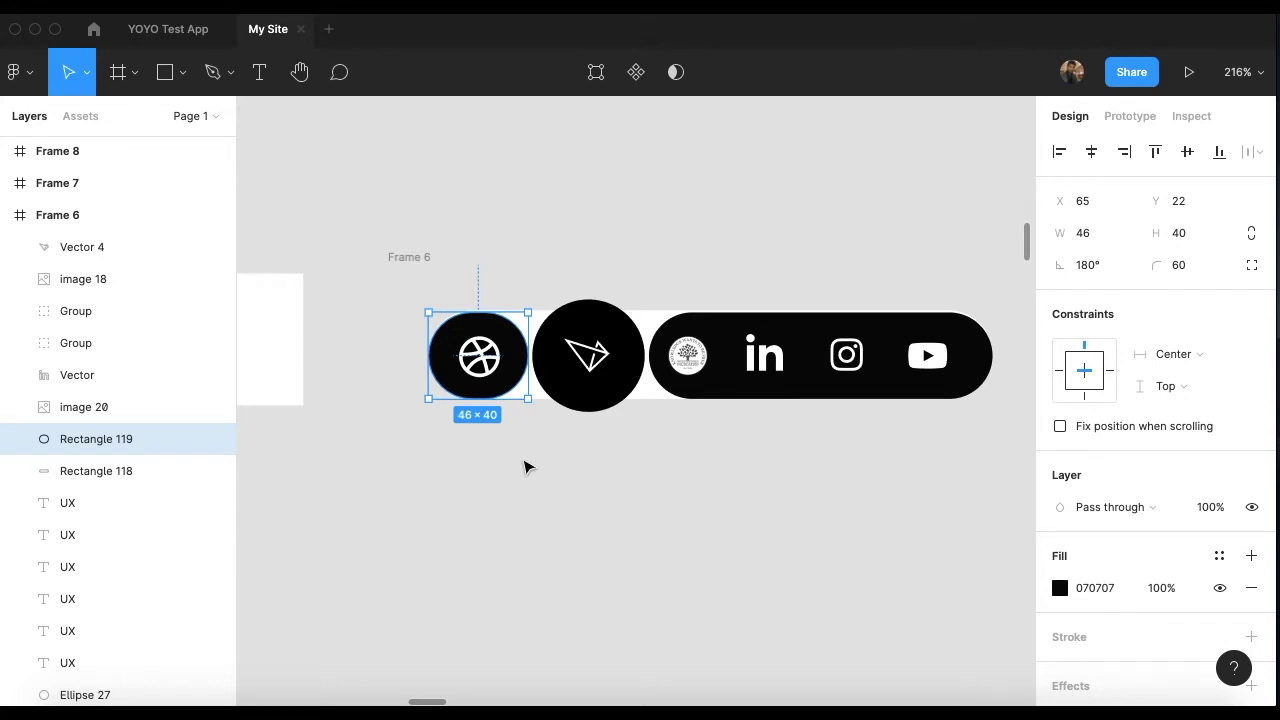
pyautogui.click(740, 302)
pyautogui.scroll(2, 740, 302)
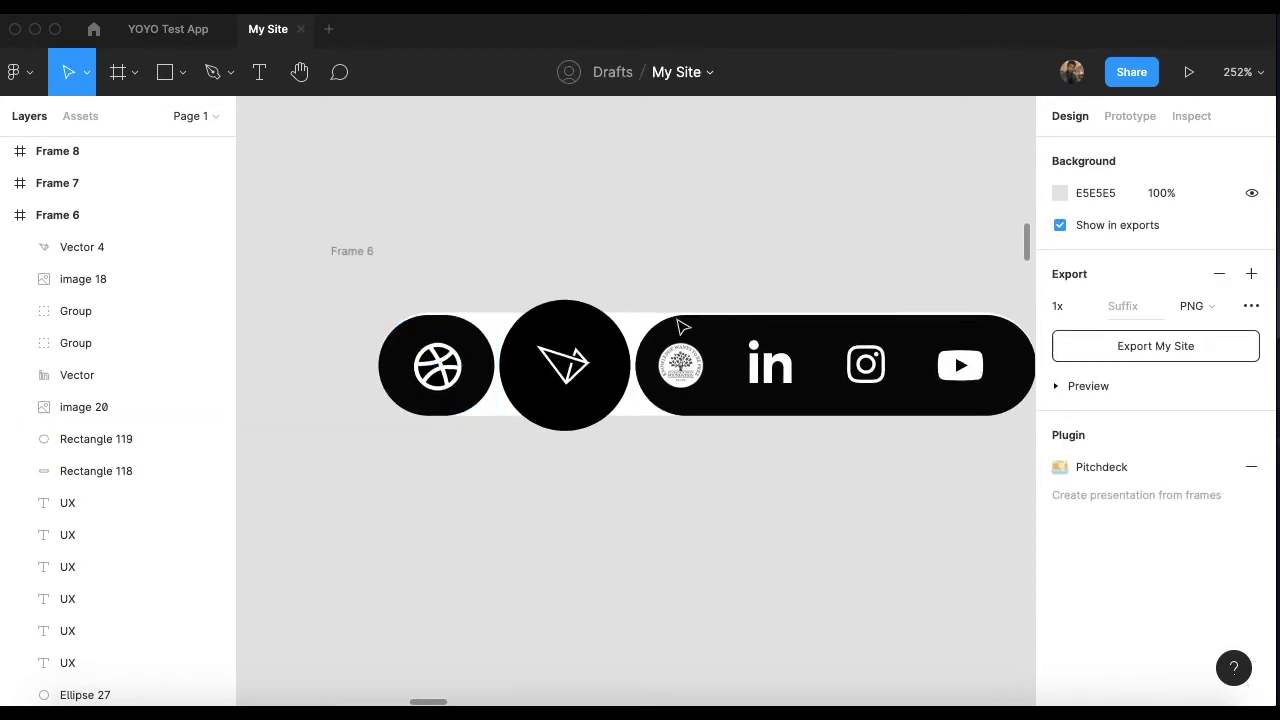
pyautogui.click(474, 411)
pyautogui.hscroll(3, 510, 420)
pyautogui.keyDown('shift'); pyautogui.click(620, 409); pyautogui.keyUp('shift')
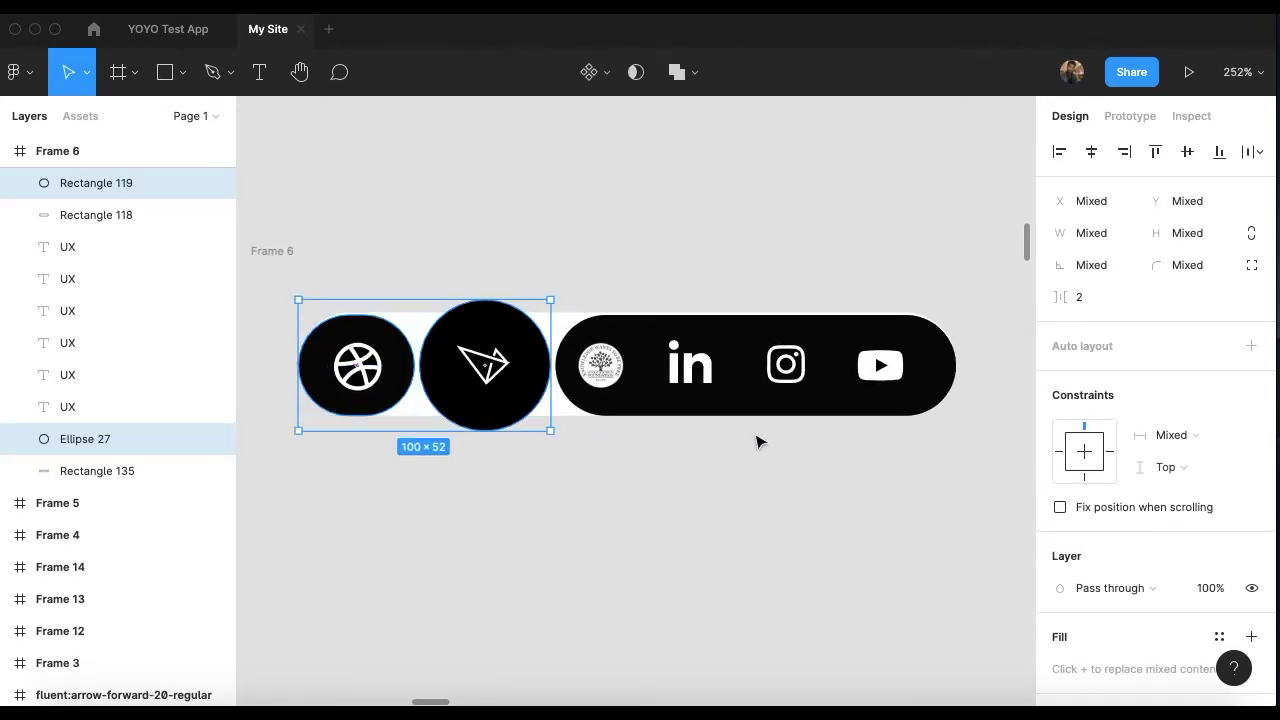
pyautogui.hscroll(-2, 714, 431)
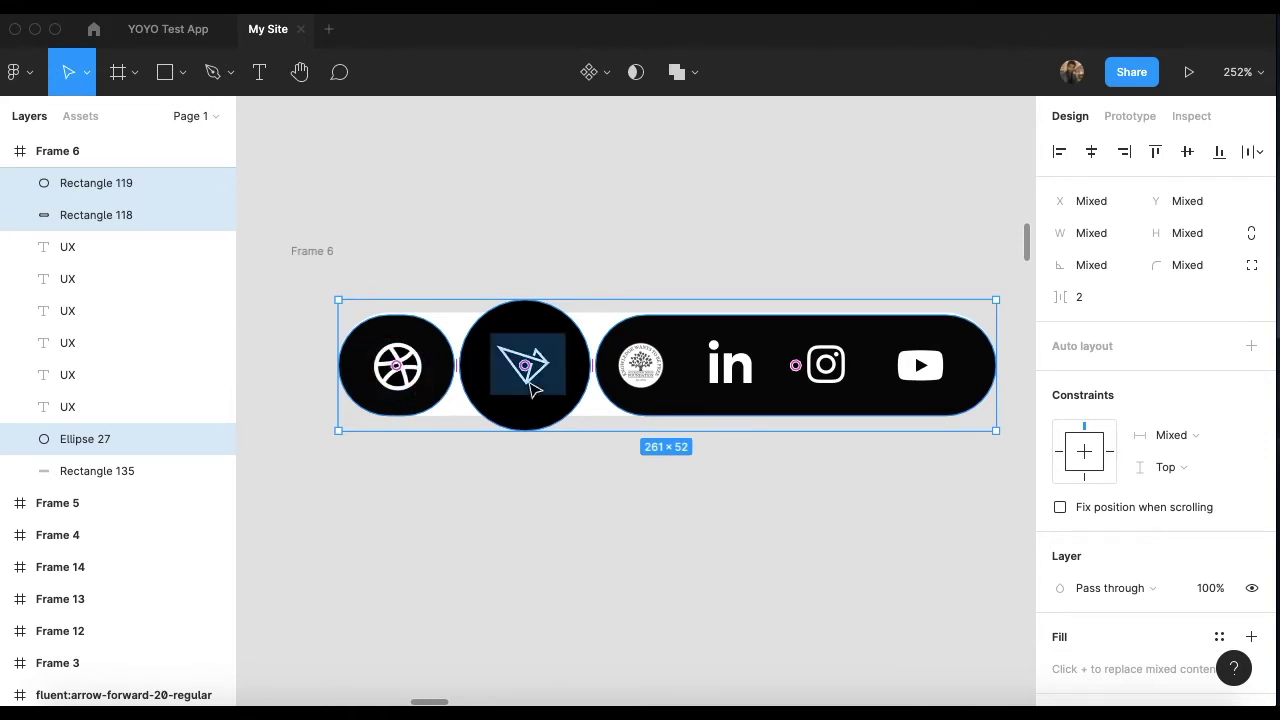
pyautogui.hscroll(-2, 540, 330)
# Step: Marquee-select the whole Frame 6 social icon bar, then scroll over to Frame 25
pyautogui.click(420, 322)
pyautogui.moveTo(346, 293); pyautogui.dragTo(863, 297)
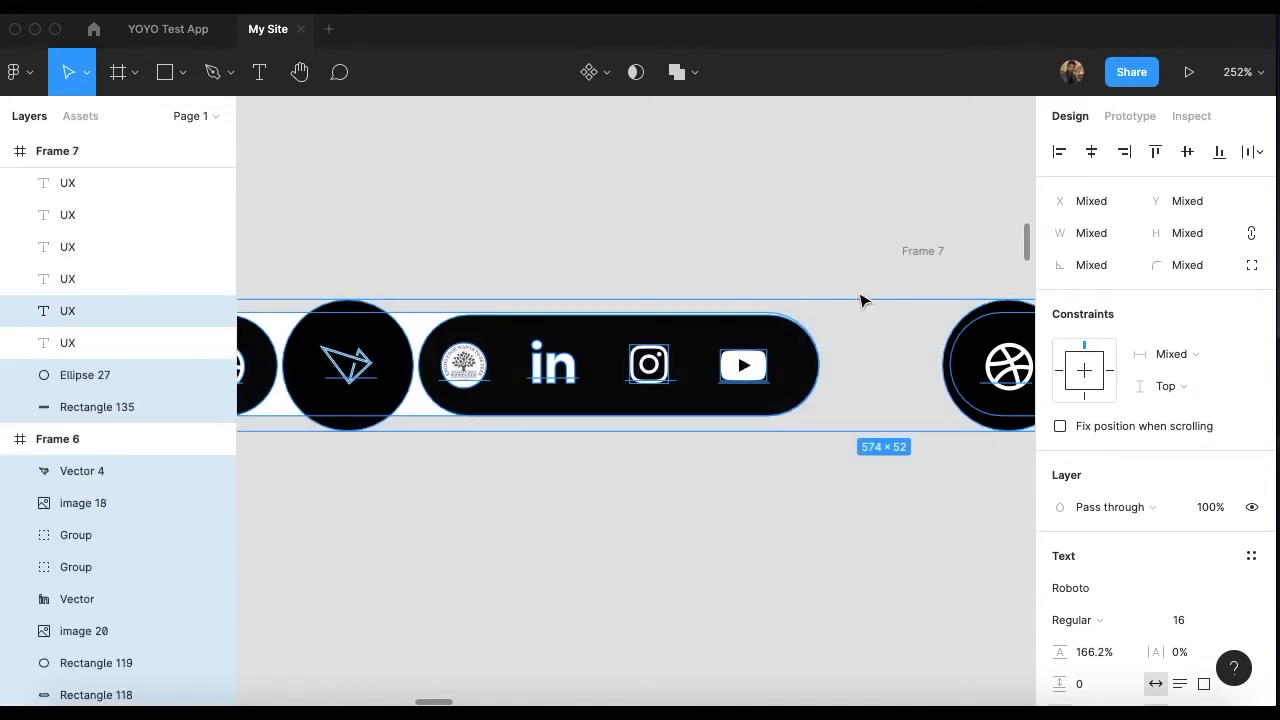
pyautogui.hscroll(-1, 948, 294)
pyautogui.click(948, 294)
pyautogui.hscroll(-3, 421, 338)
pyautogui.moveTo(422, 338); pyautogui.dragTo(828, 400)
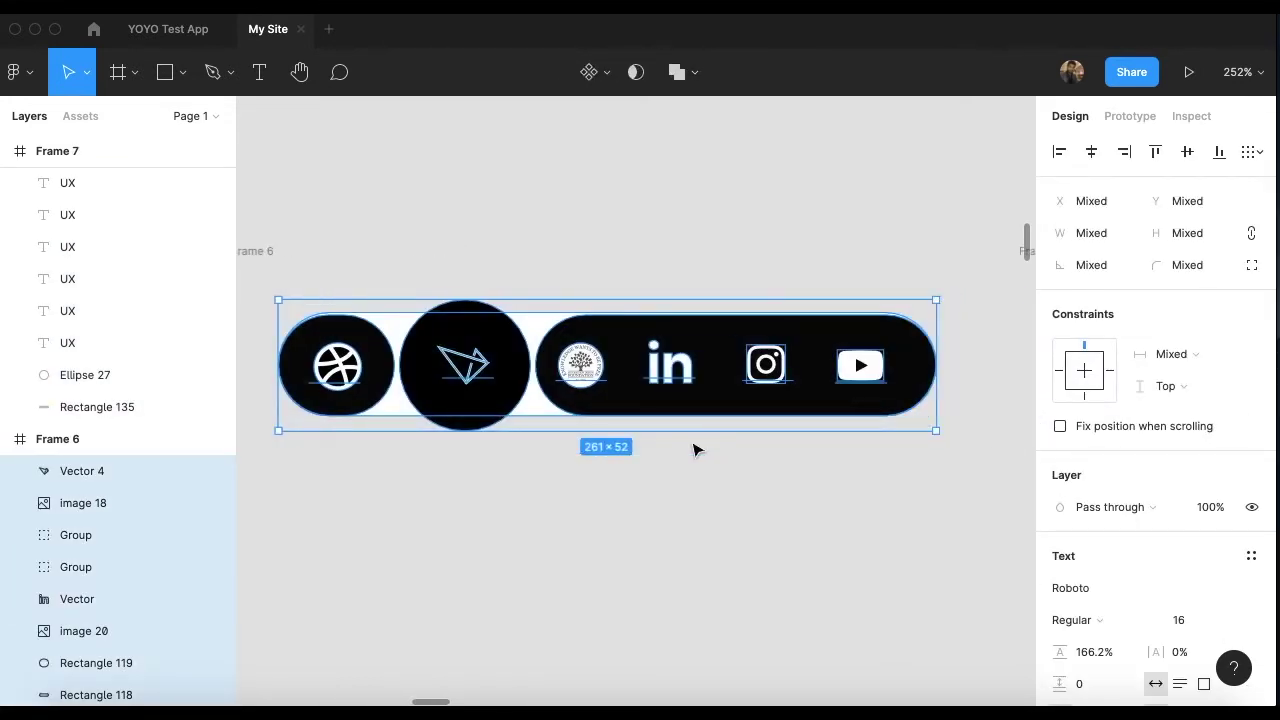
pyautogui.hscroll(-5, 694, 449)
# Step: Paste the copied icon bar into Frame 25 and shift it toward the frame's top left
pyautogui.click(430, 254)
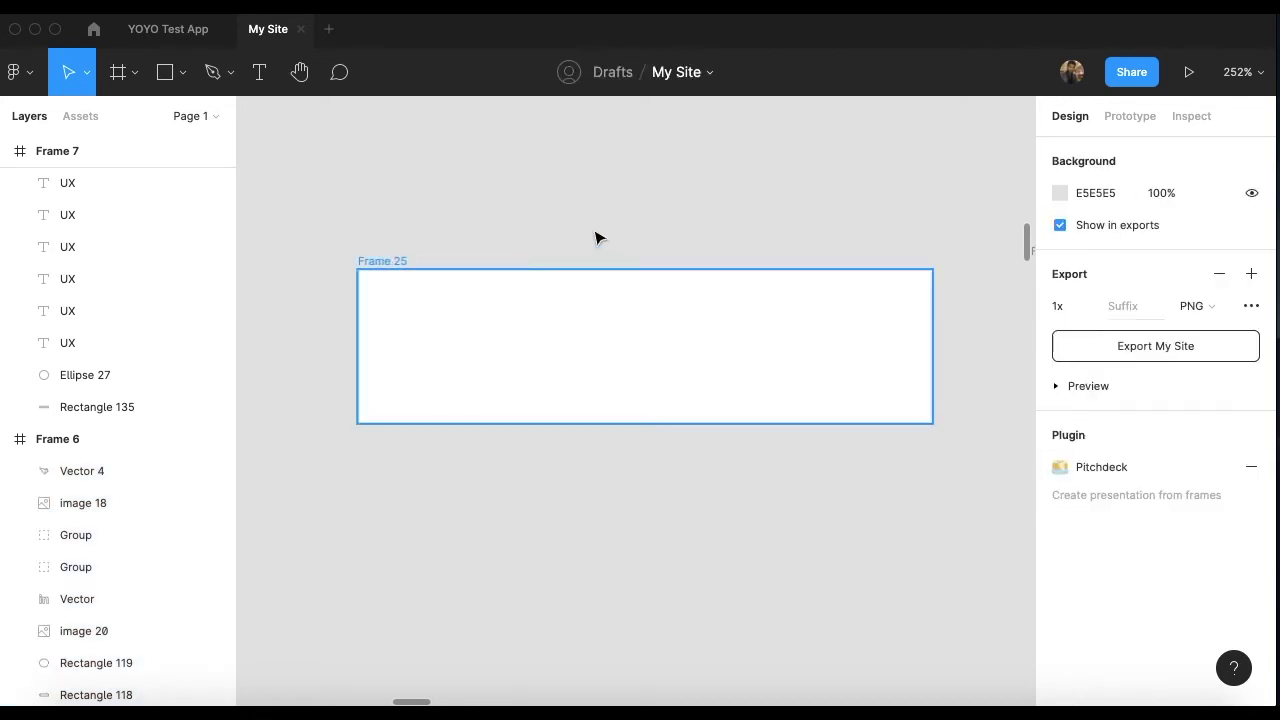
pyautogui.hotkey('ctrl', 'v')
pyautogui.moveTo(622, 378); pyautogui.dragTo(585, 350)
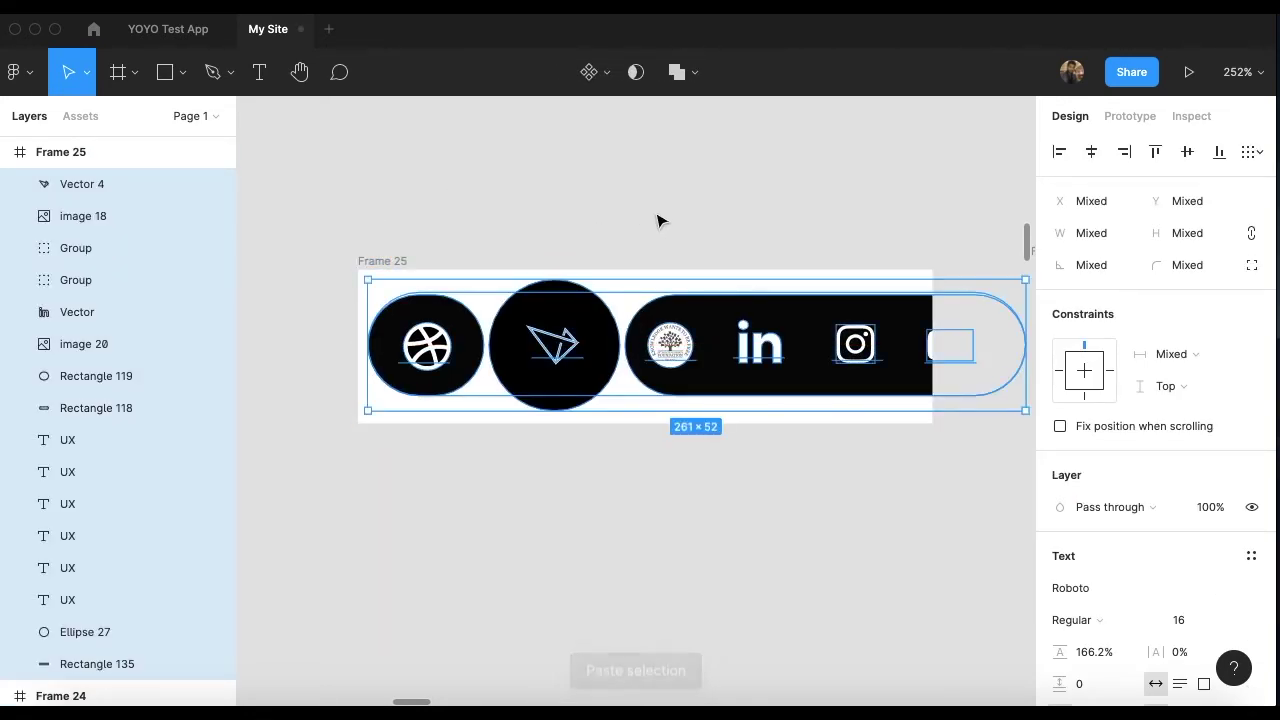
pyautogui.click(645, 210)
pyautogui.hscroll(2, 450, 240)
pyautogui.click(363, 260)
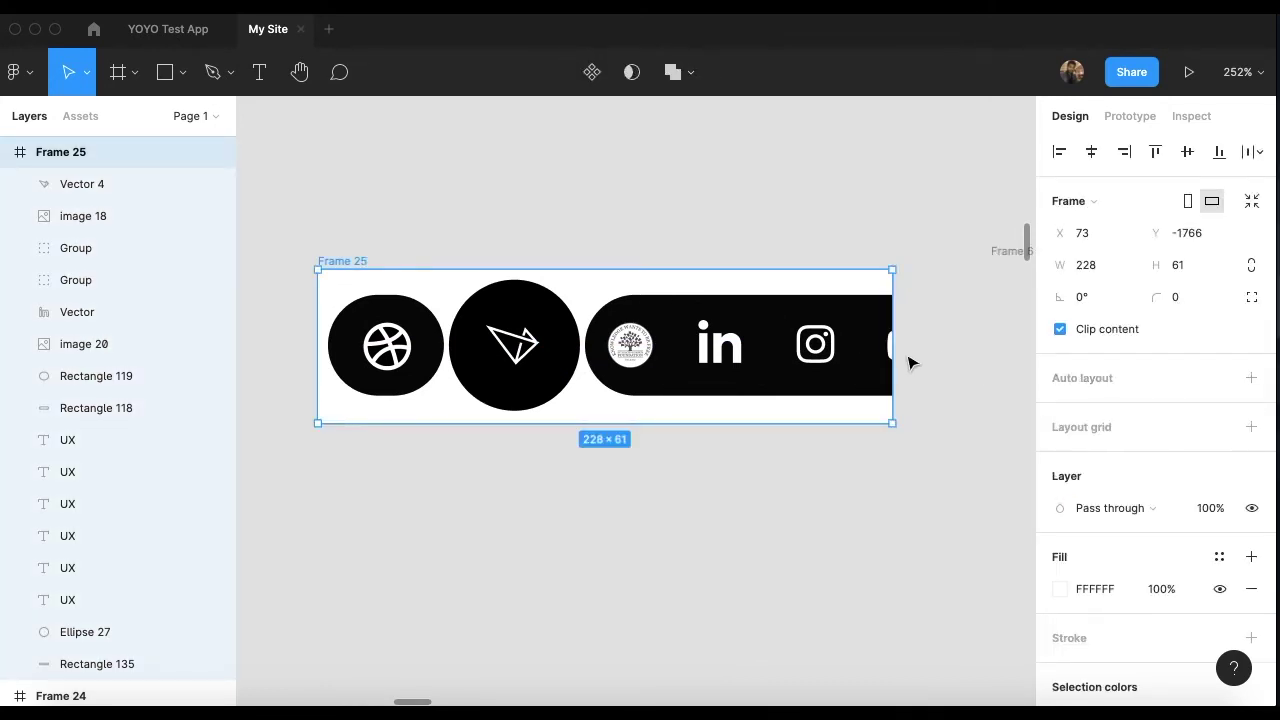
pyautogui.moveTo(897, 362); pyautogui.dragTo(972, 368)
pyautogui.hotkey('ctrl', 'z')
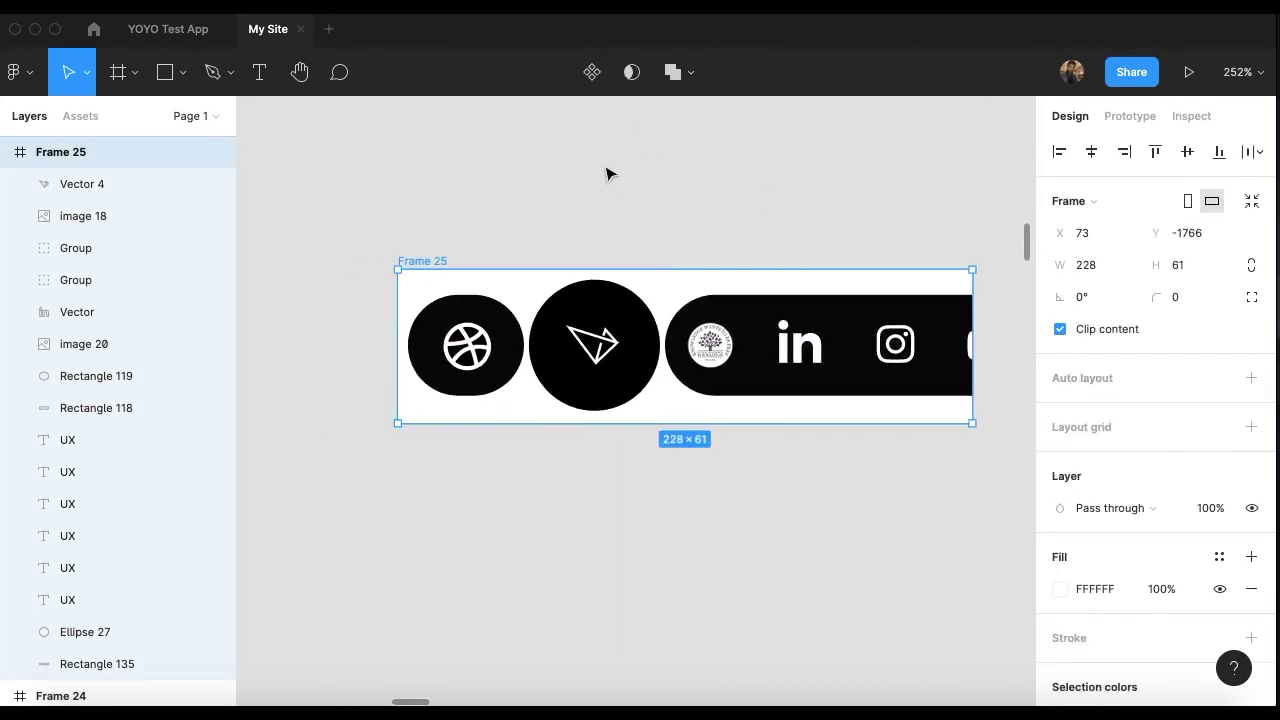
pyautogui.press('Escape')
# Step: Move the pasted icons above Frame 25 and widen the frame to 265×61
pyautogui.moveTo(289, 283); pyautogui.dragTo(911, 409)
pyautogui.moveTo(693, 344); pyautogui.dragTo(698, 182)
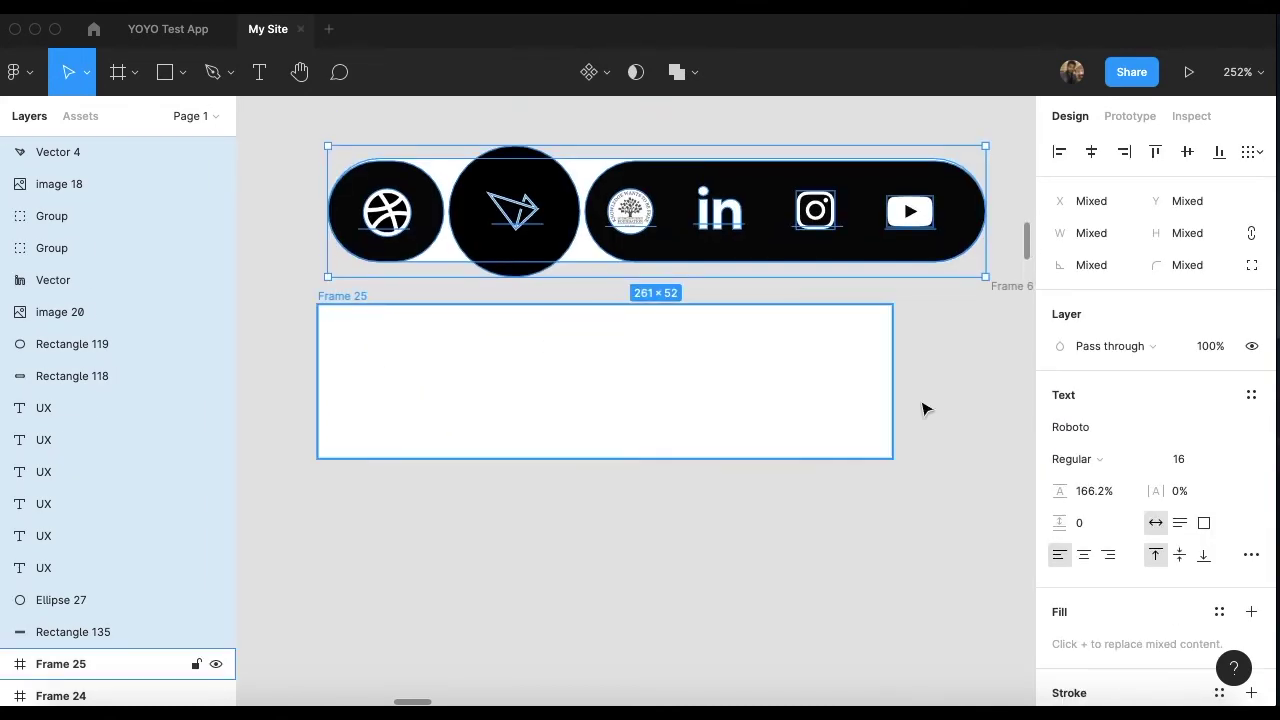
pyautogui.click(549, 343)
pyautogui.moveTo(895, 383); pyautogui.dragTo(986, 394)
# Step: Reselect Frame 25 and the icon bar, nudging the bar slightly up and left
pyautogui.scroll(3, 649, 260)
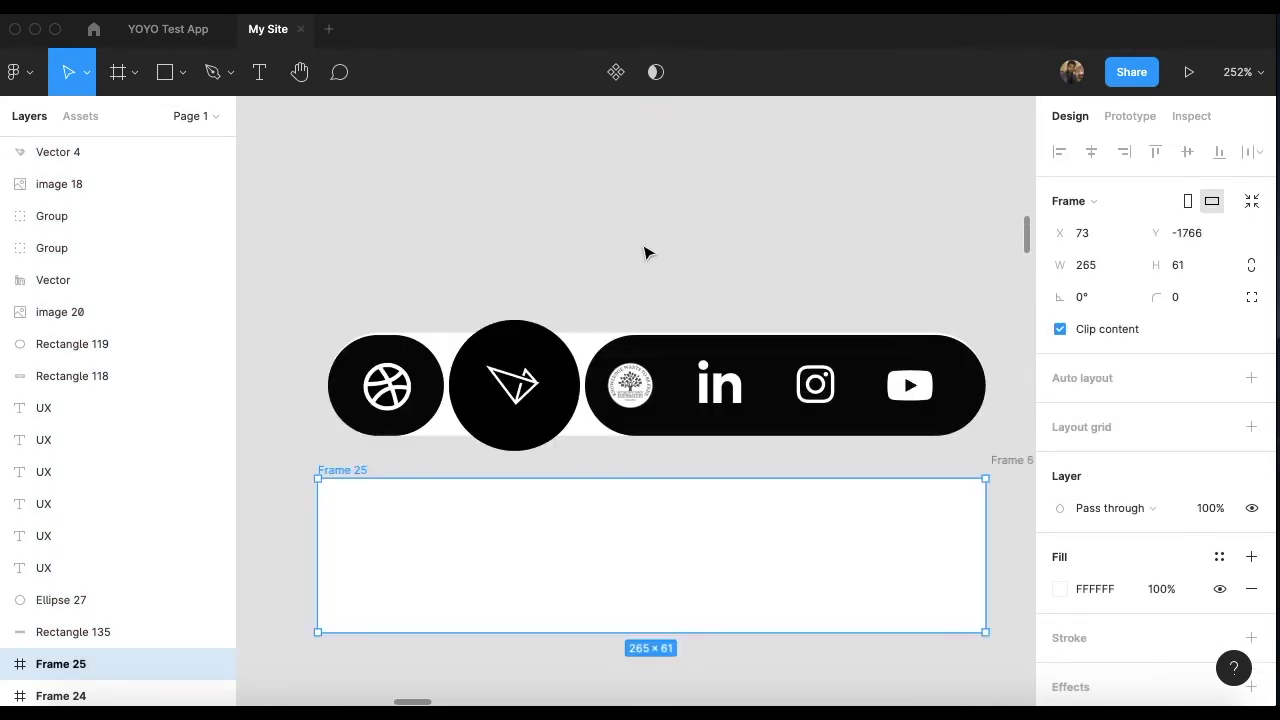
pyautogui.click(793, 281)
pyautogui.scroll(-1, 360, 469)
pyautogui.click(360, 469)
pyautogui.scroll(-2, 449, 406)
pyautogui.press('Escape')
pyautogui.moveTo(297, 156); pyautogui.dragTo(960, 325)
pyautogui.moveTo(807, 312); pyautogui.dragTo(789, 294)
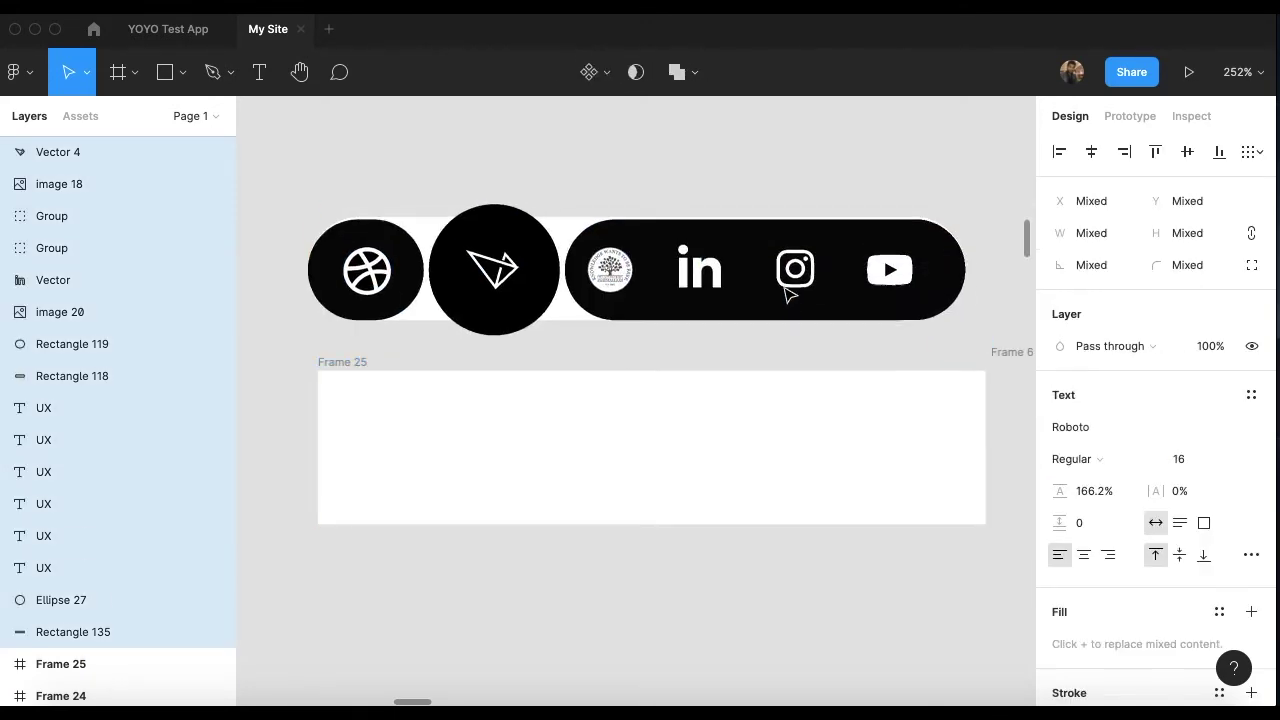
pyautogui.click(640, 180)
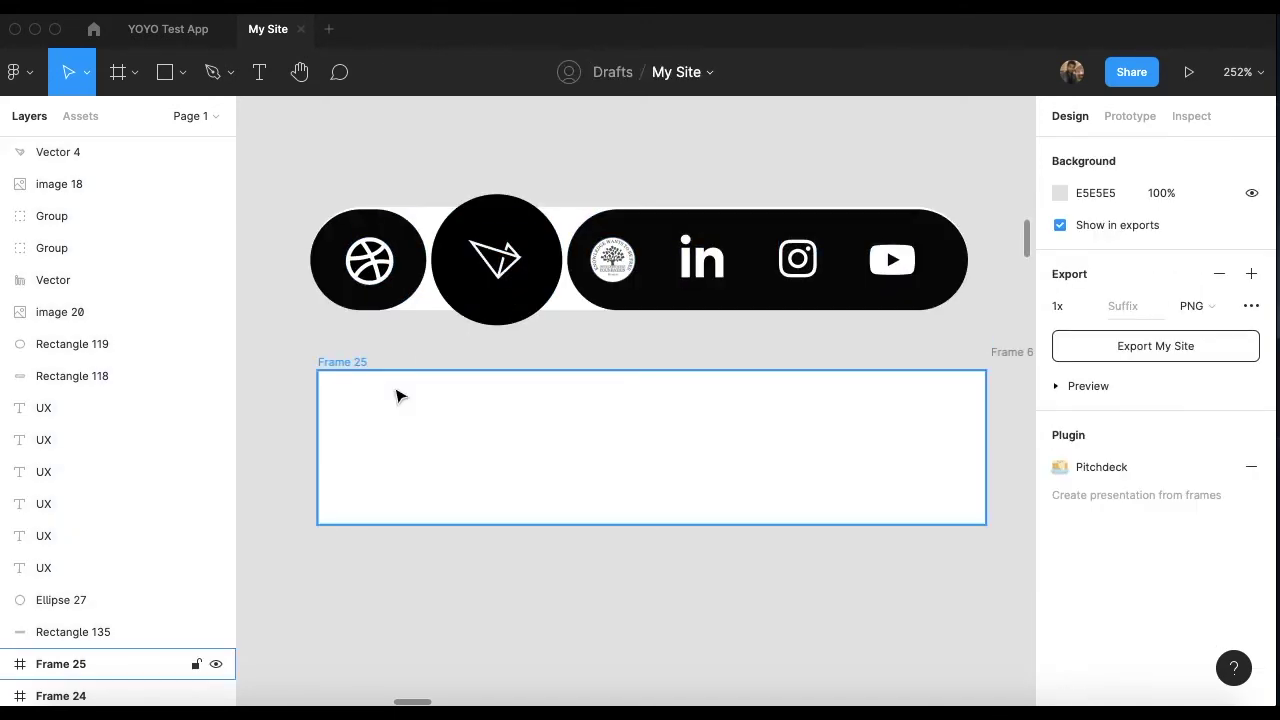
pyautogui.click(418, 290)
pyautogui.moveTo(331, 158); pyautogui.dragTo(285, 191)
# Step: Drag all social icon layers down into Frame 25 and select the 46×40 Dribbble circle
pyautogui.moveTo(703, 320); pyautogui.dragTo(971, 314)
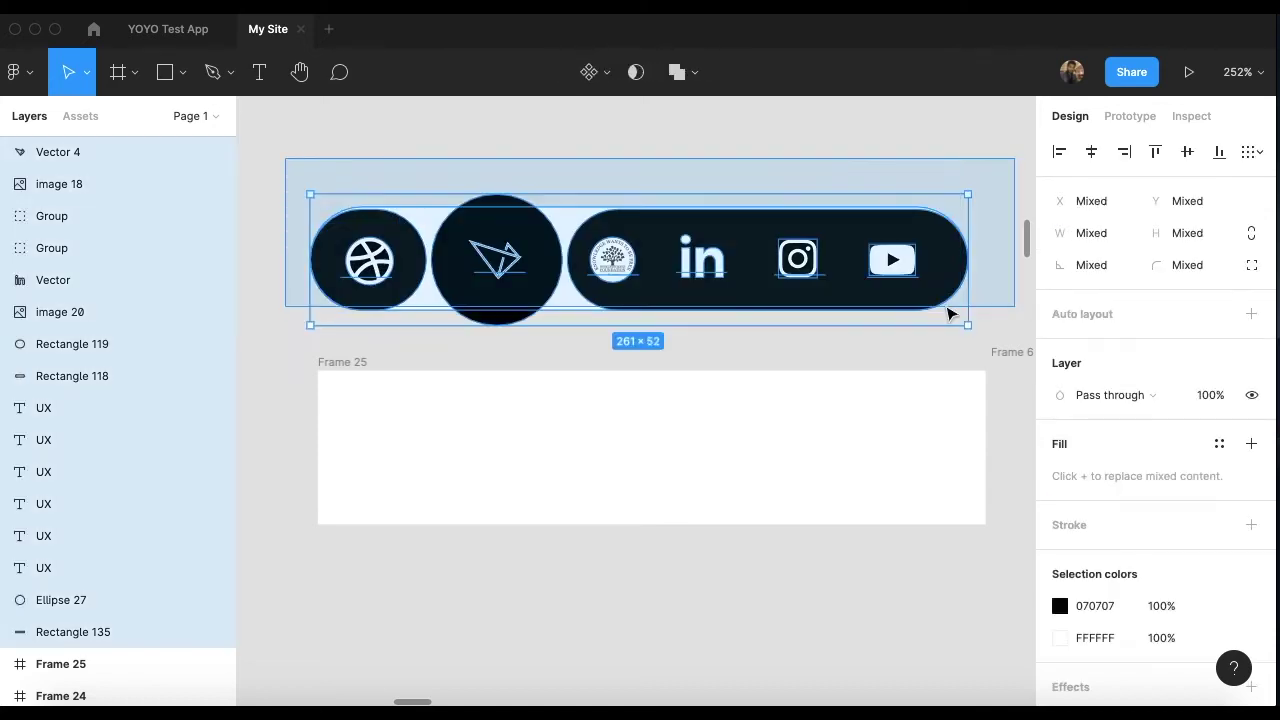
pyautogui.moveTo(797, 259); pyautogui.dragTo(805, 444)
pyautogui.click(614, 237)
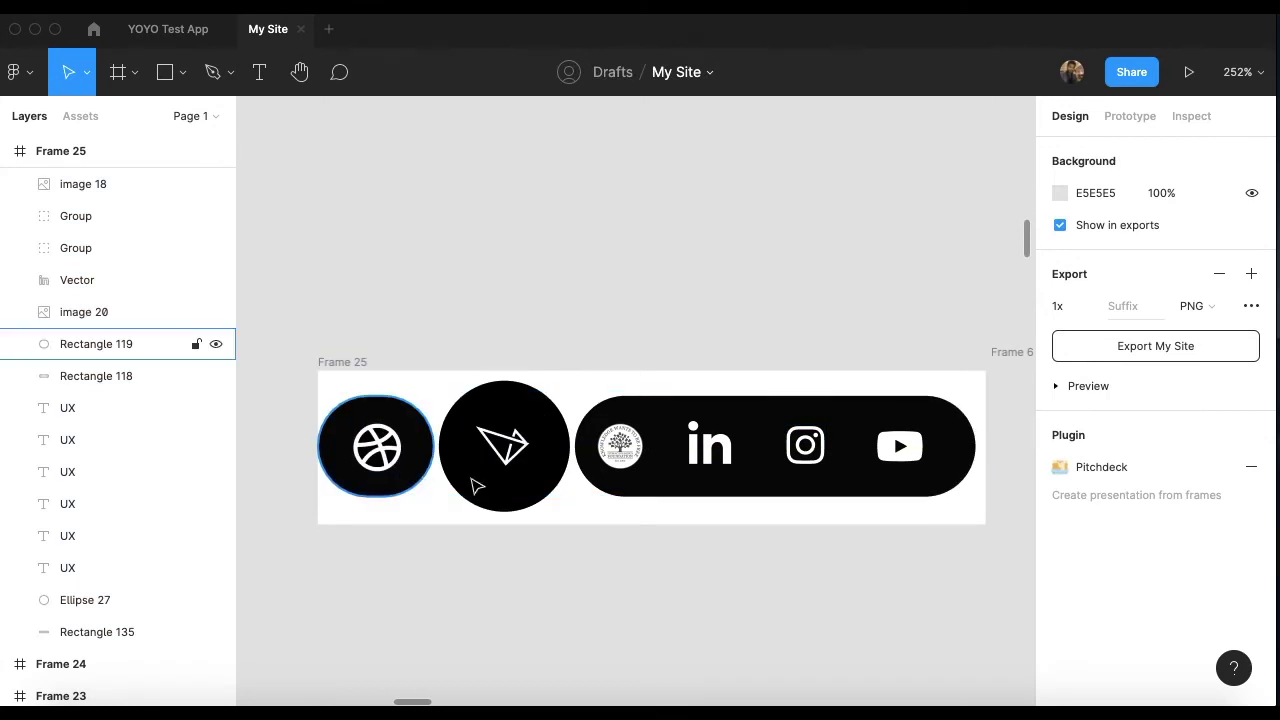
pyautogui.click(425, 484)
pyautogui.scroll(-1, 357, 317)
pyautogui.scroll(-2, 393, 236)
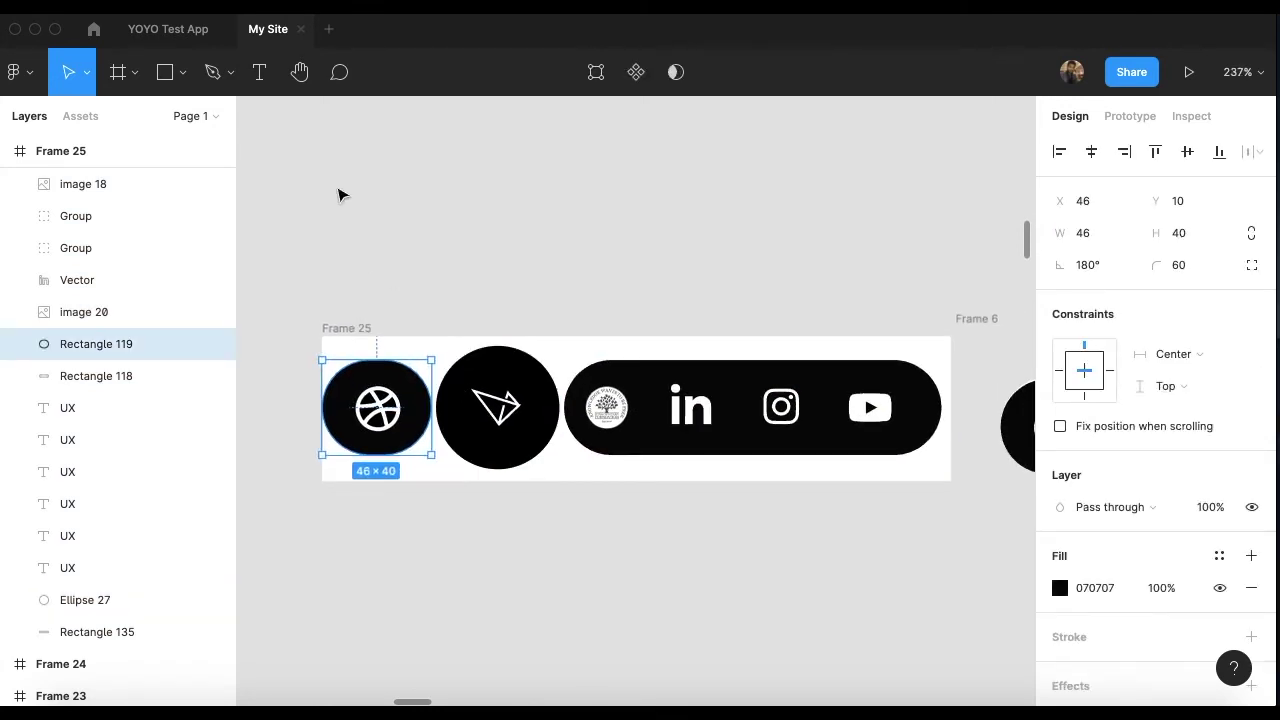
pyautogui.scroll(-1, 449, 400)
pyautogui.click(409, 471)
pyautogui.click(421, 414)
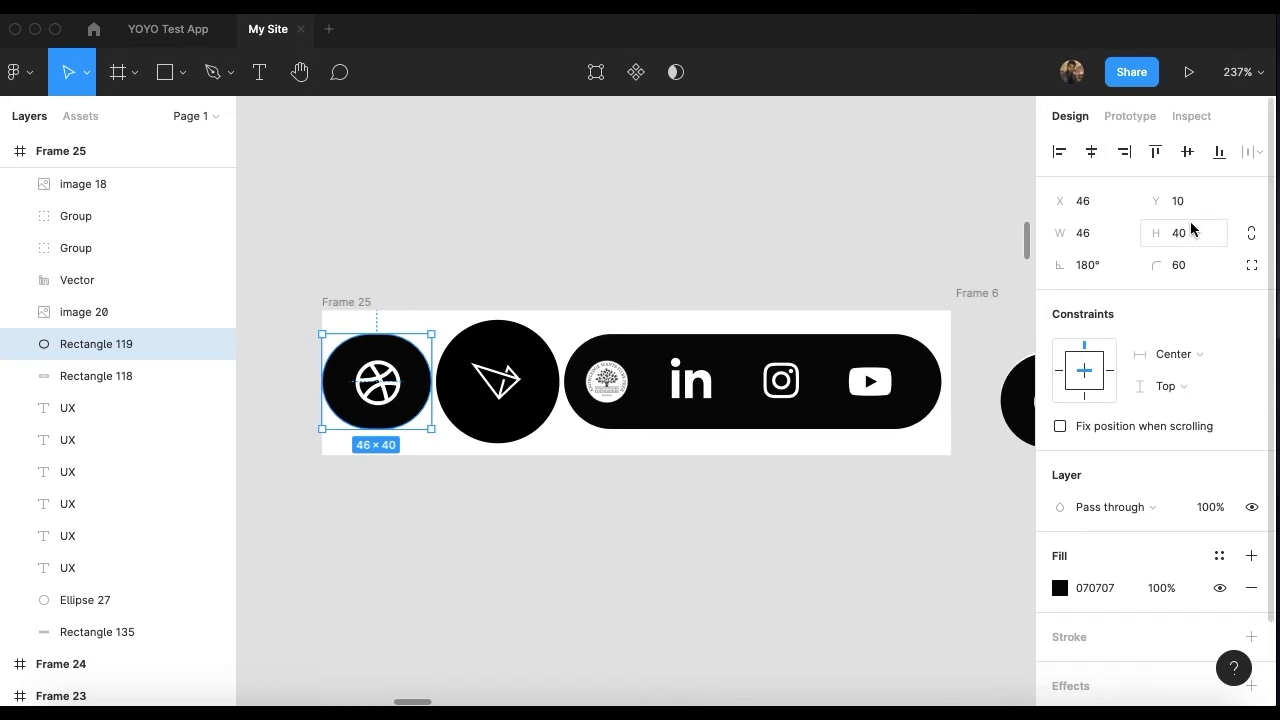
# Step: In Prototype mode, connect the Dribbble circle (Rectangle 119) to Frame 7 as an on-click Open overlay
pyautogui.click(1133, 119)
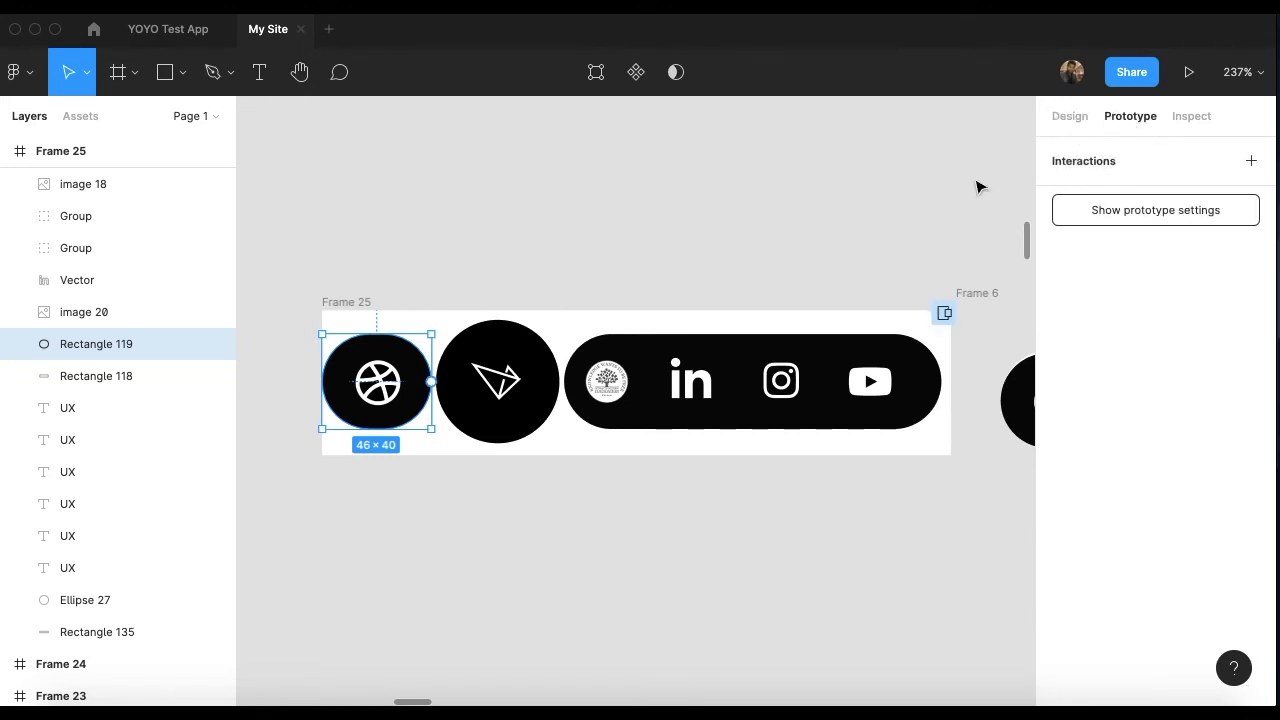
pyautogui.moveTo(431, 381); pyautogui.dragTo(713, 367)
pyautogui.scroll(-2, 470, 255)
pyautogui.scroll(-3, 606, 237)
pyautogui.hscroll(5, 746, 520)
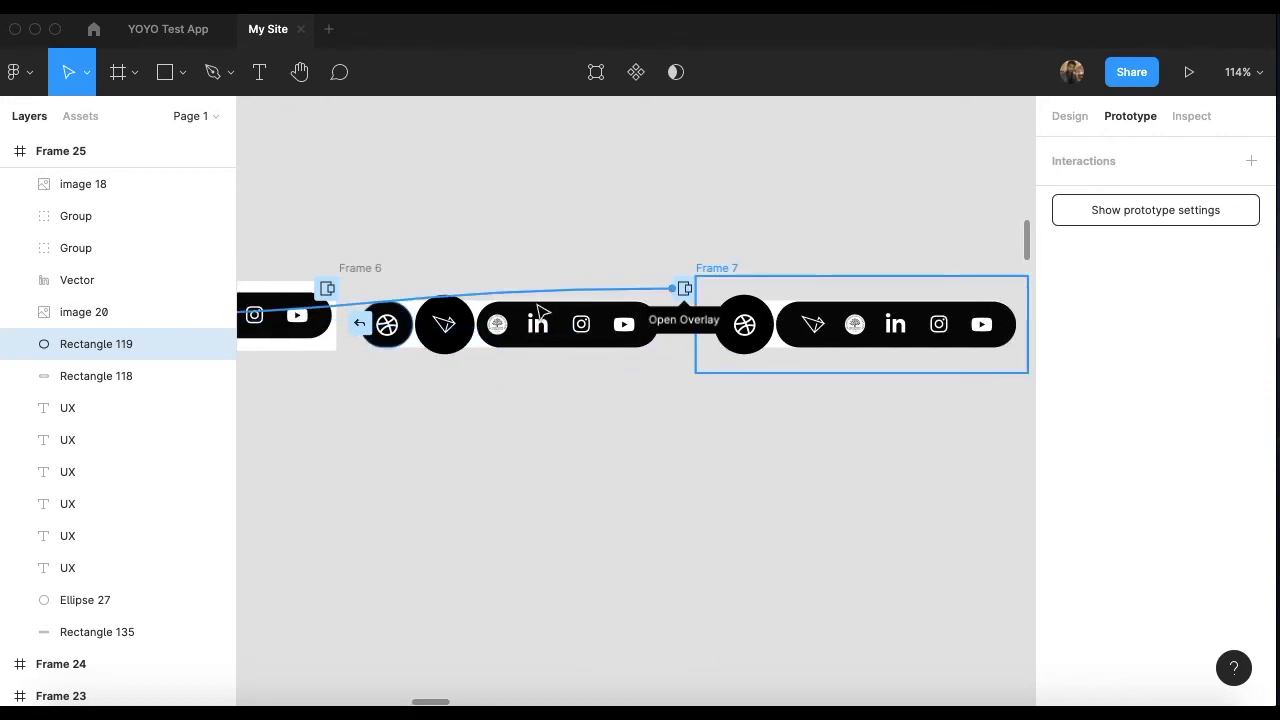
pyautogui.moveTo(631, 353); pyautogui.dragTo(631, 351)
# Step: Position the Frame 7 overlay over the icon bar, keeping Open overlay with manual positioning
pyautogui.scroll(5, 571, 451)
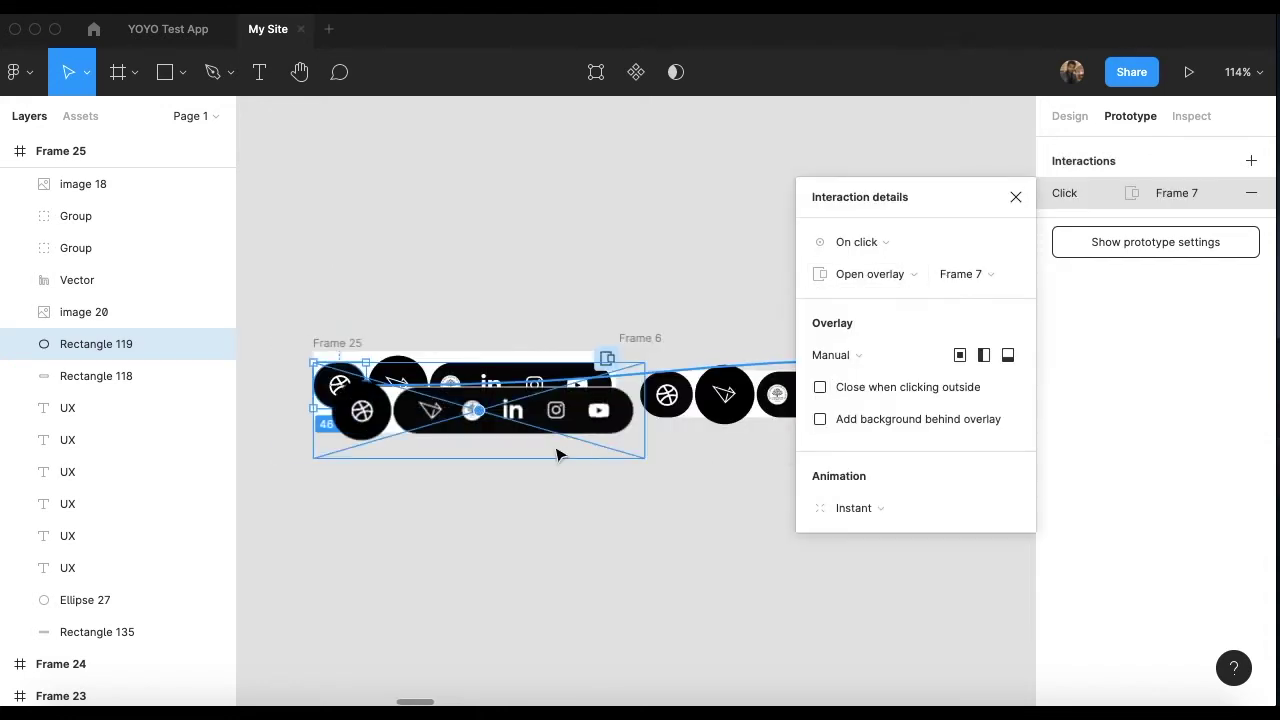
pyautogui.hscroll(-2, 560, 412)
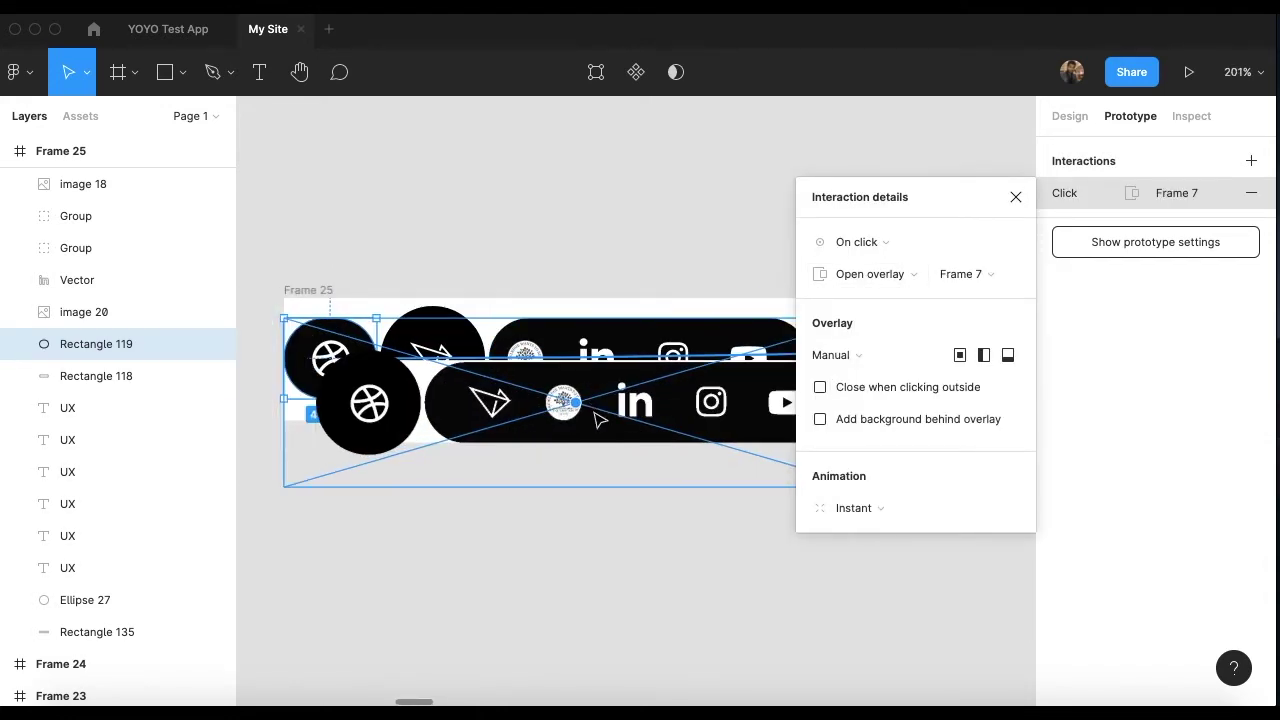
pyautogui.moveTo(576, 408); pyautogui.dragTo(547, 367)
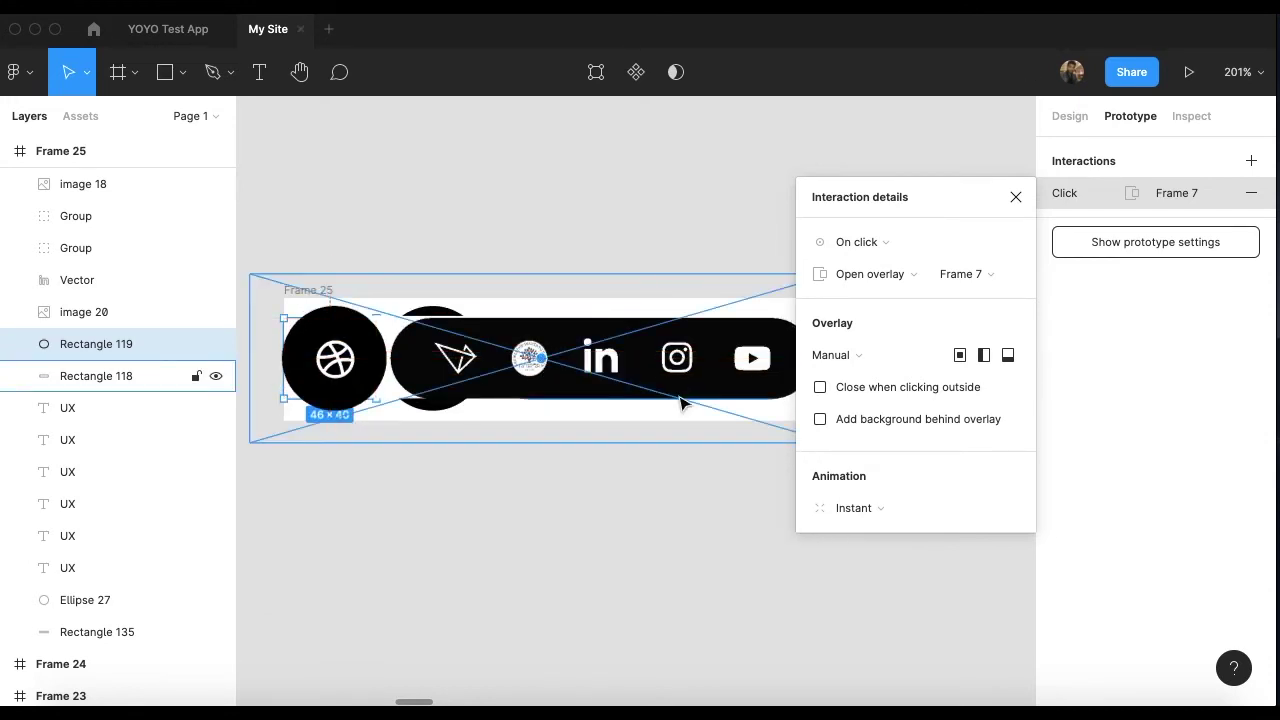
pyautogui.hscroll(2, 732, 407)
pyautogui.click(835, 355)
pyautogui.click(846, 355)
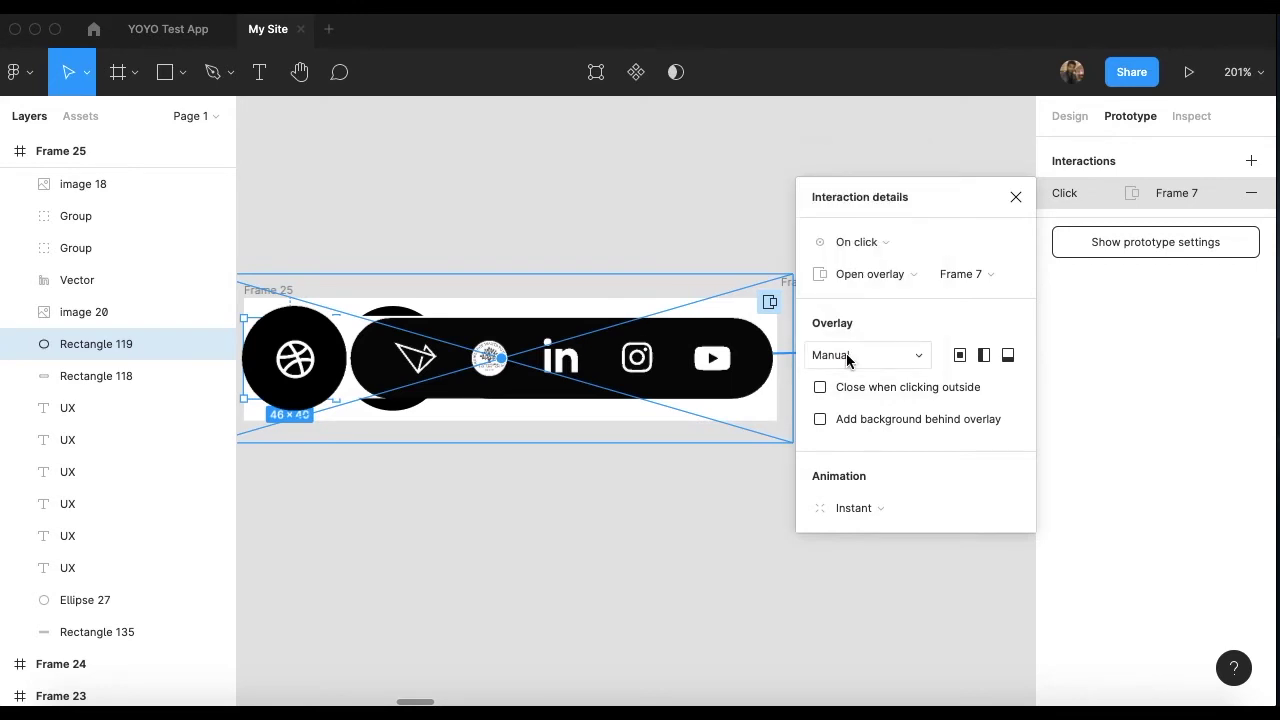
pyautogui.click(846, 276)
pyautogui.click(864, 274)
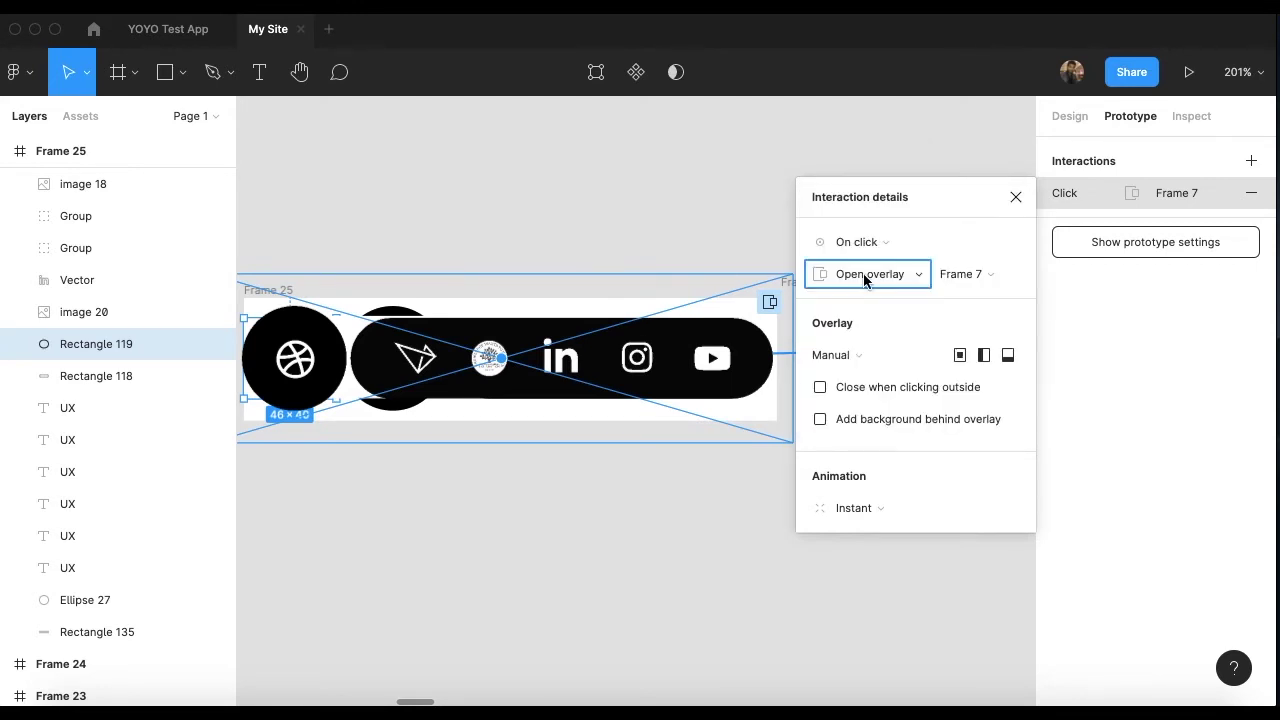
pyautogui.click(864, 278)
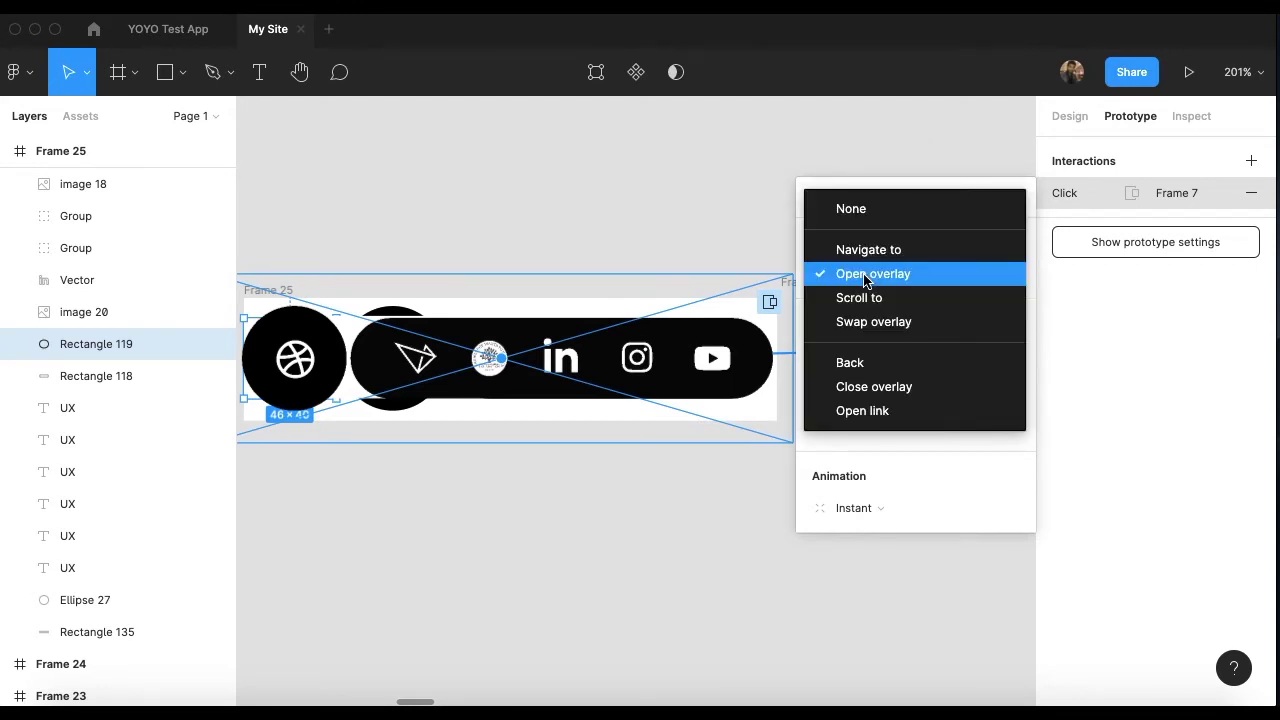
pyautogui.click(865, 276)
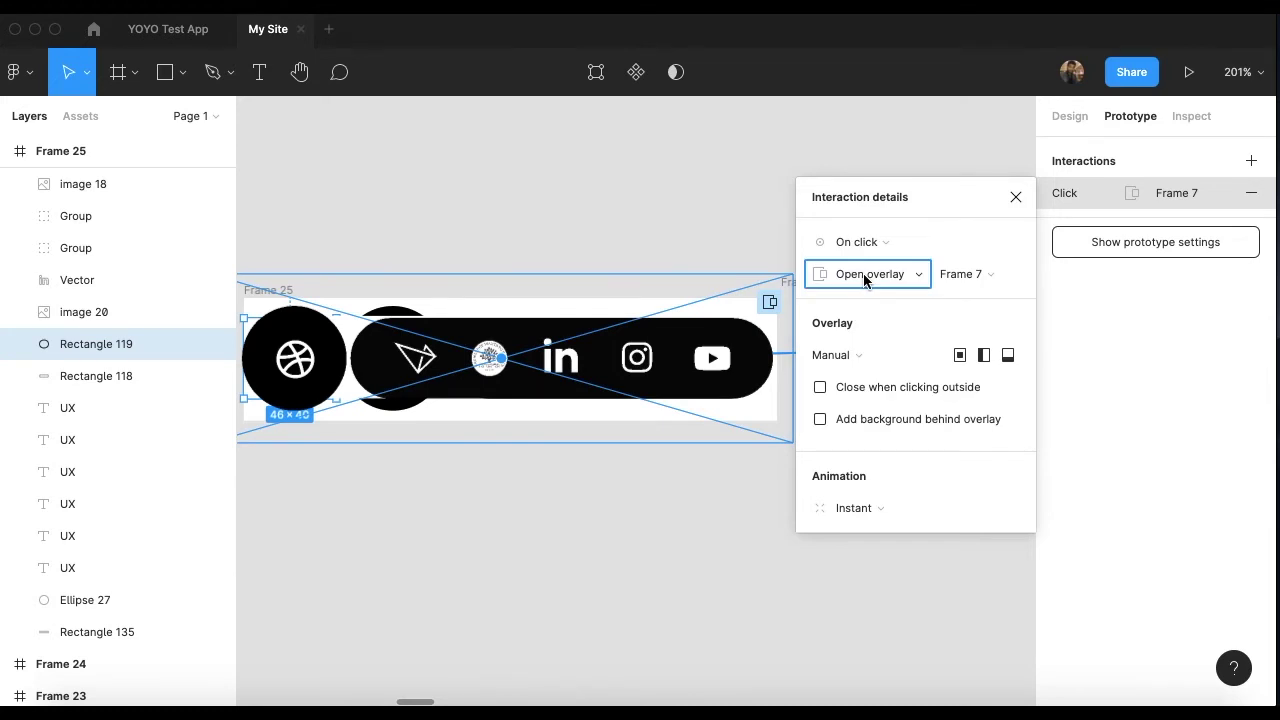
pyautogui.click(853, 354)
pyautogui.click(853, 354)
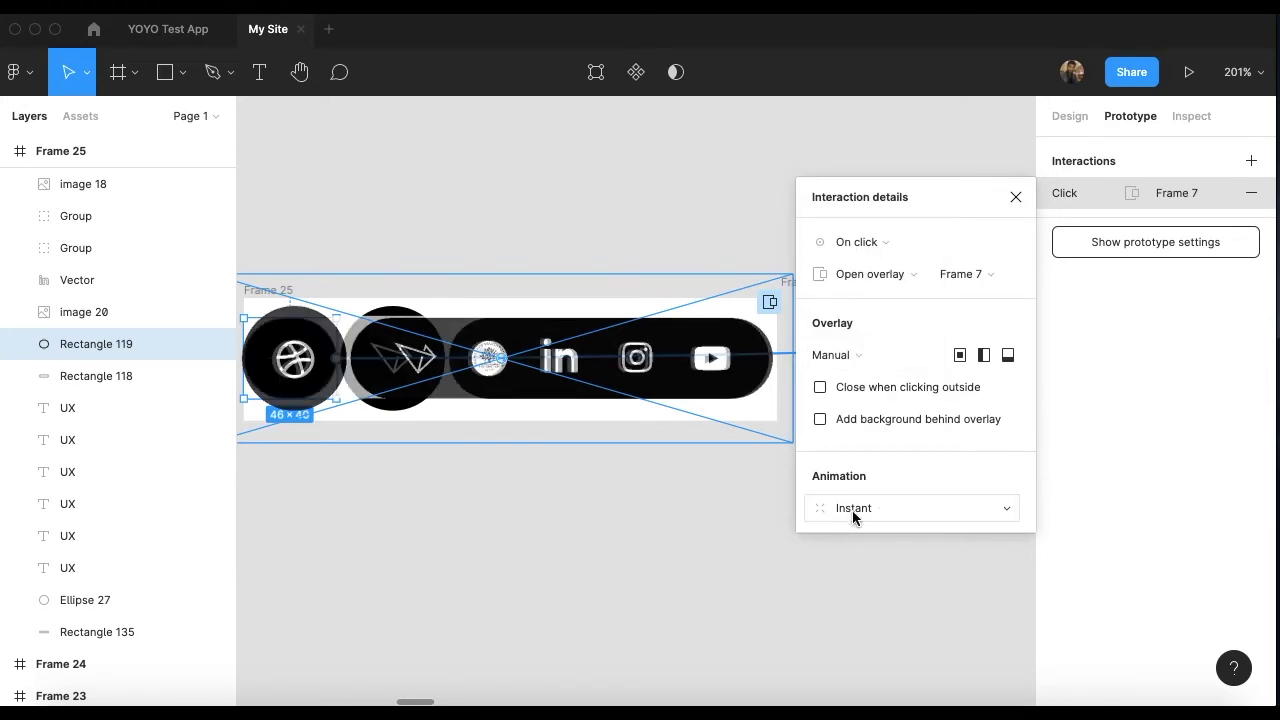
# Step: Set the overlay animation to Dissolve with Ease in and out over 300ms
pyautogui.click(853, 510)
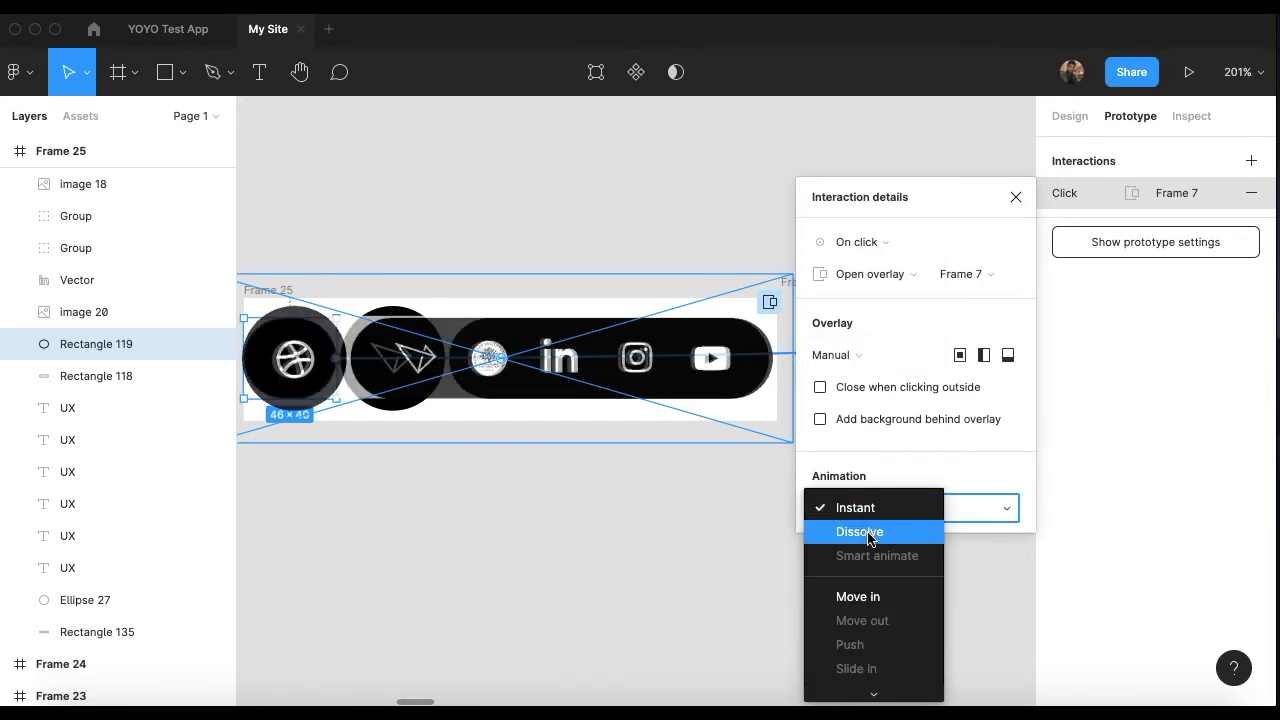
pyautogui.click(868, 537)
pyautogui.click(898, 535)
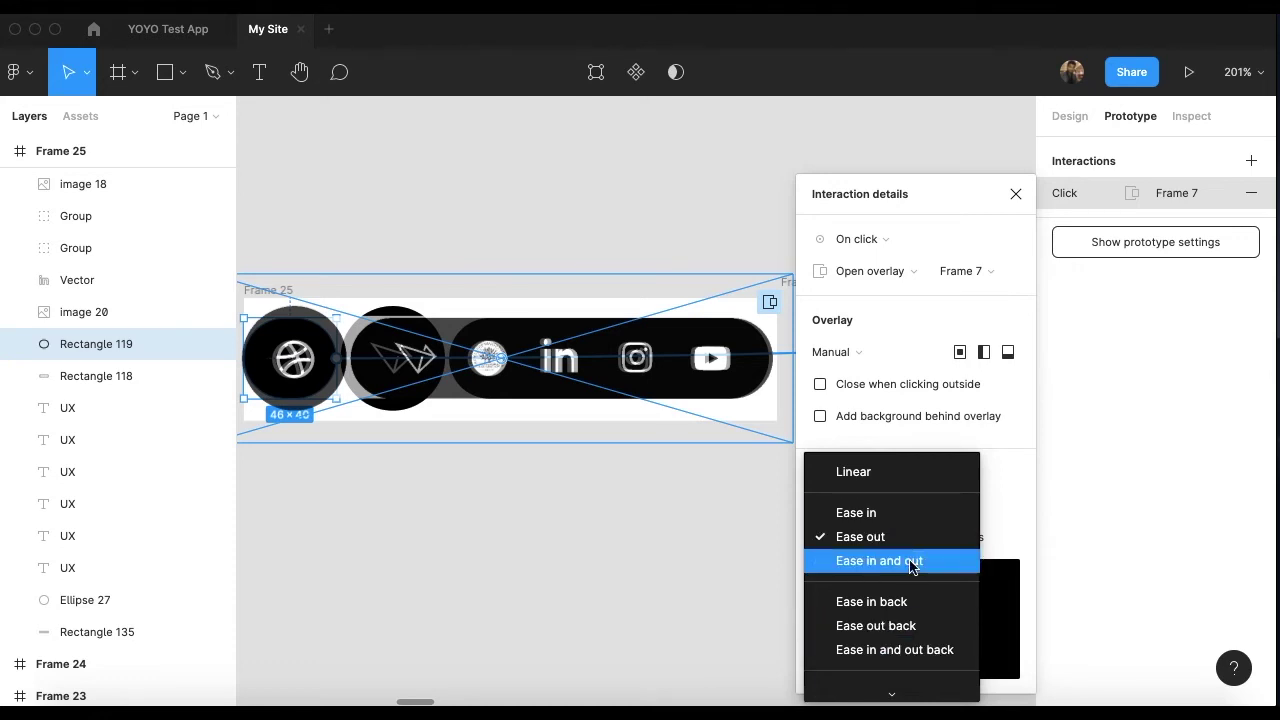
pyautogui.click(912, 562)
pyautogui.click(954, 538)
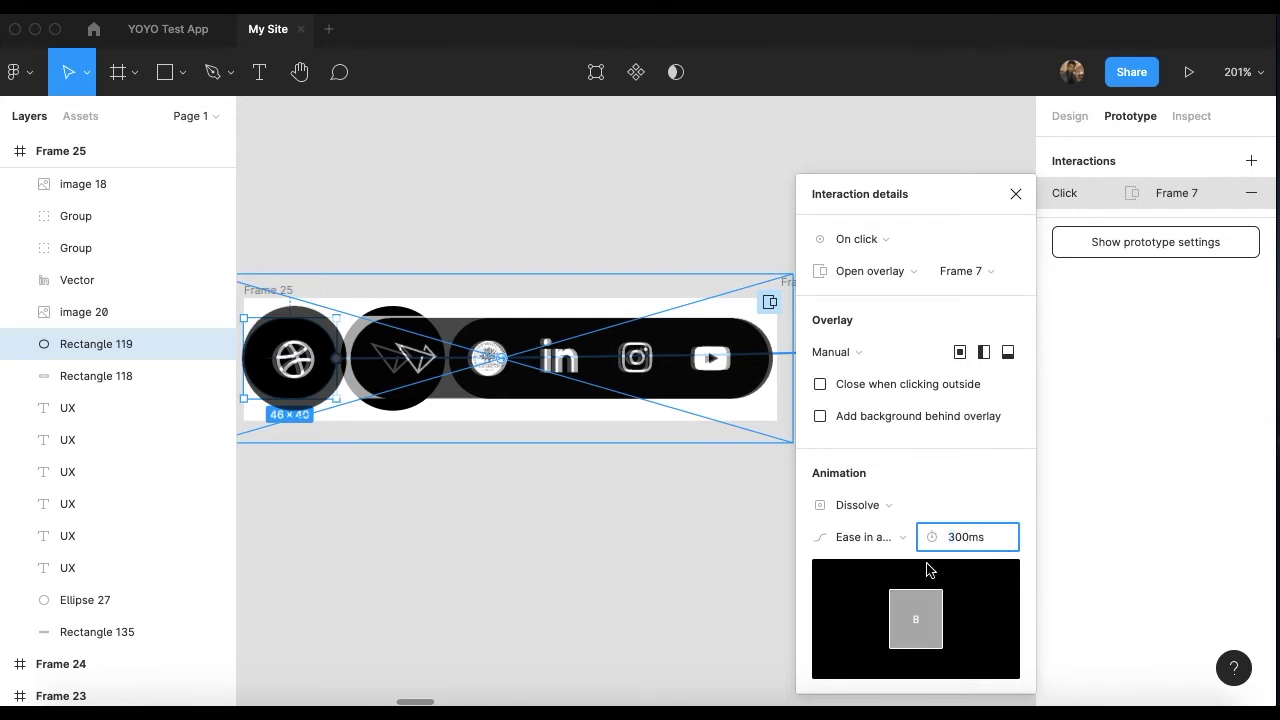
# Step: Close the interaction details and select Frame 25's icon bar
pyautogui.click(1016, 194)
pyautogui.hscroll(-3, 540, 449)
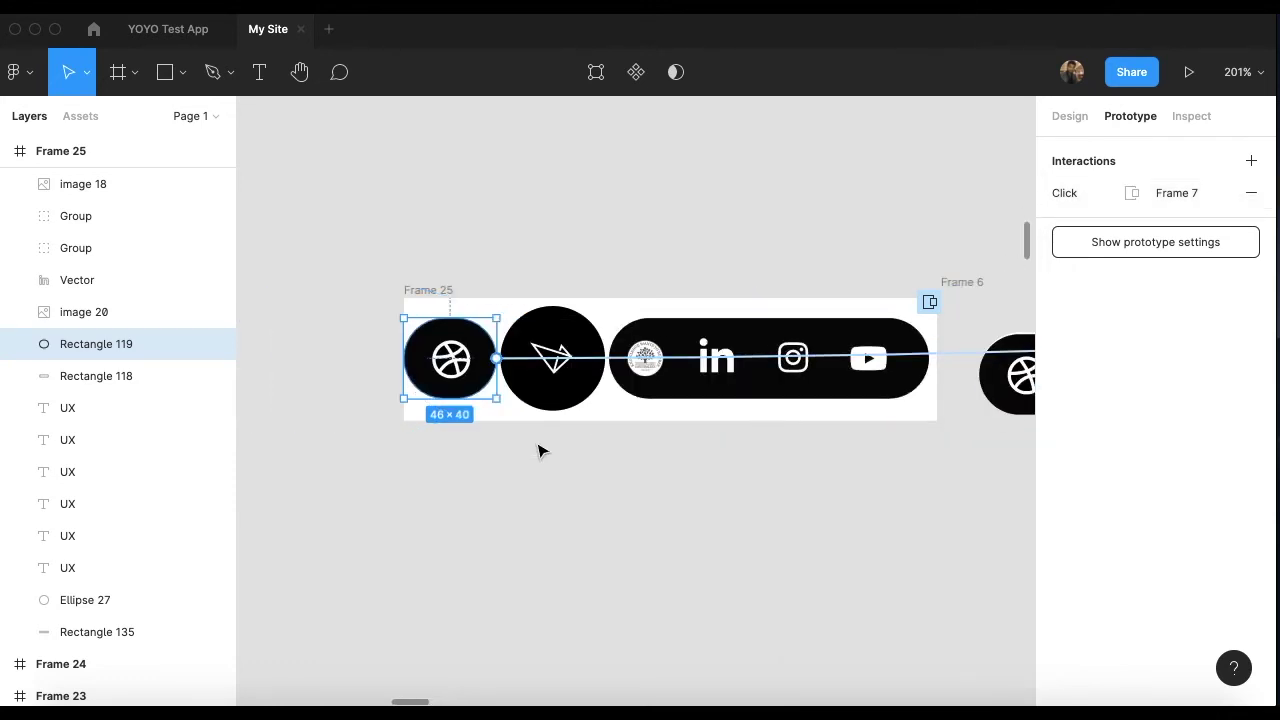
pyautogui.click(445, 290)
pyautogui.hscroll(2, 897, 274)
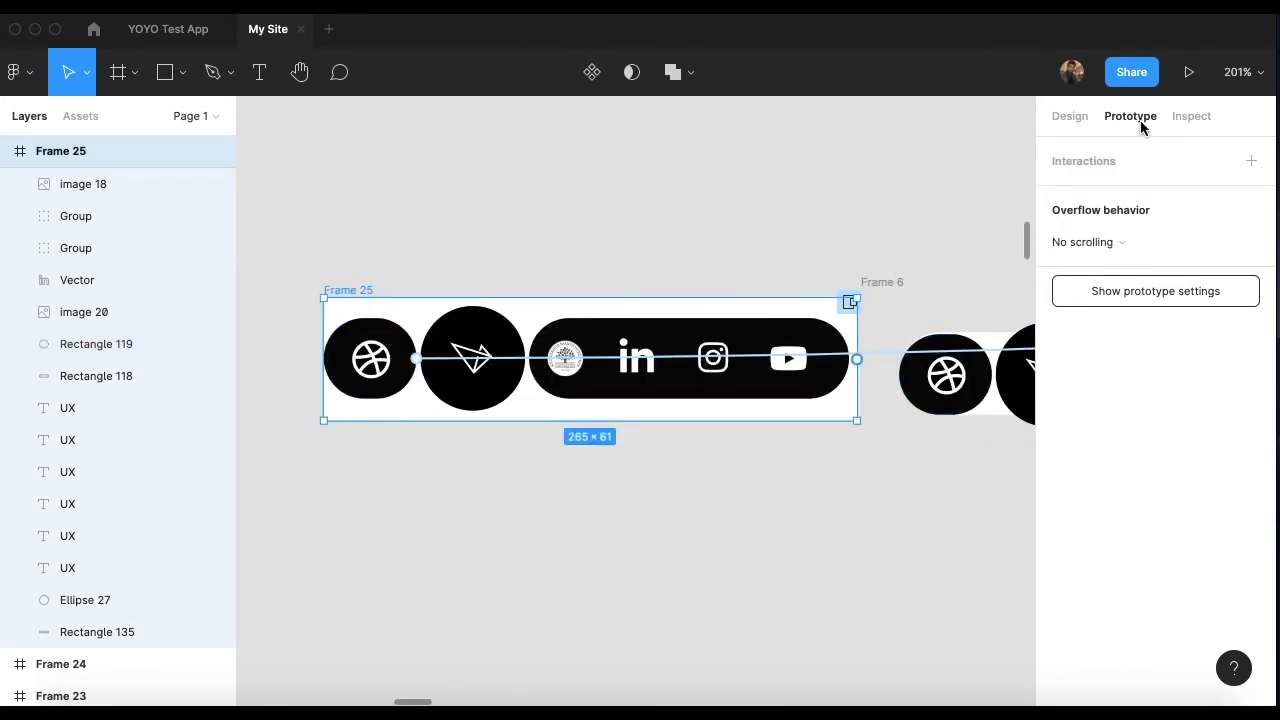
# Step: Pan across Frames 6–11 to review the prototype links from Frame 25
pyautogui.hscroll(-1, 849, 275)
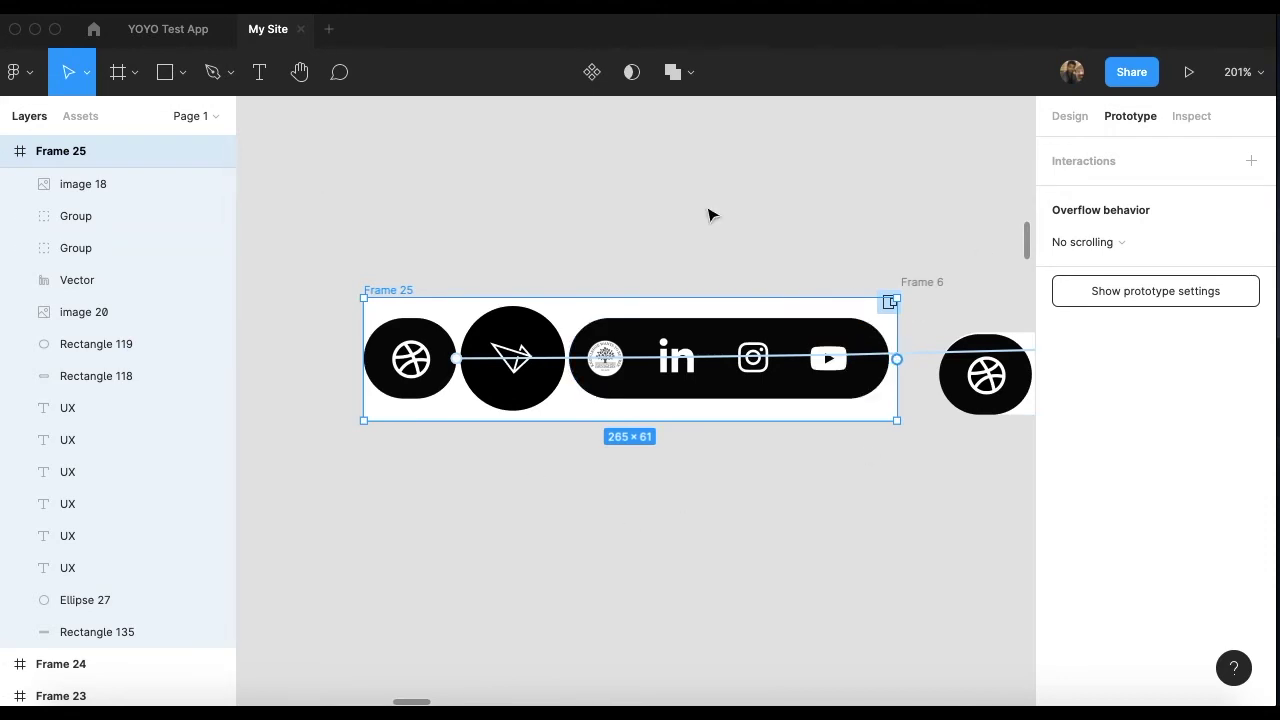
pyautogui.hscroll(2, 481, 519)
pyautogui.scroll(-10, 481, 519)
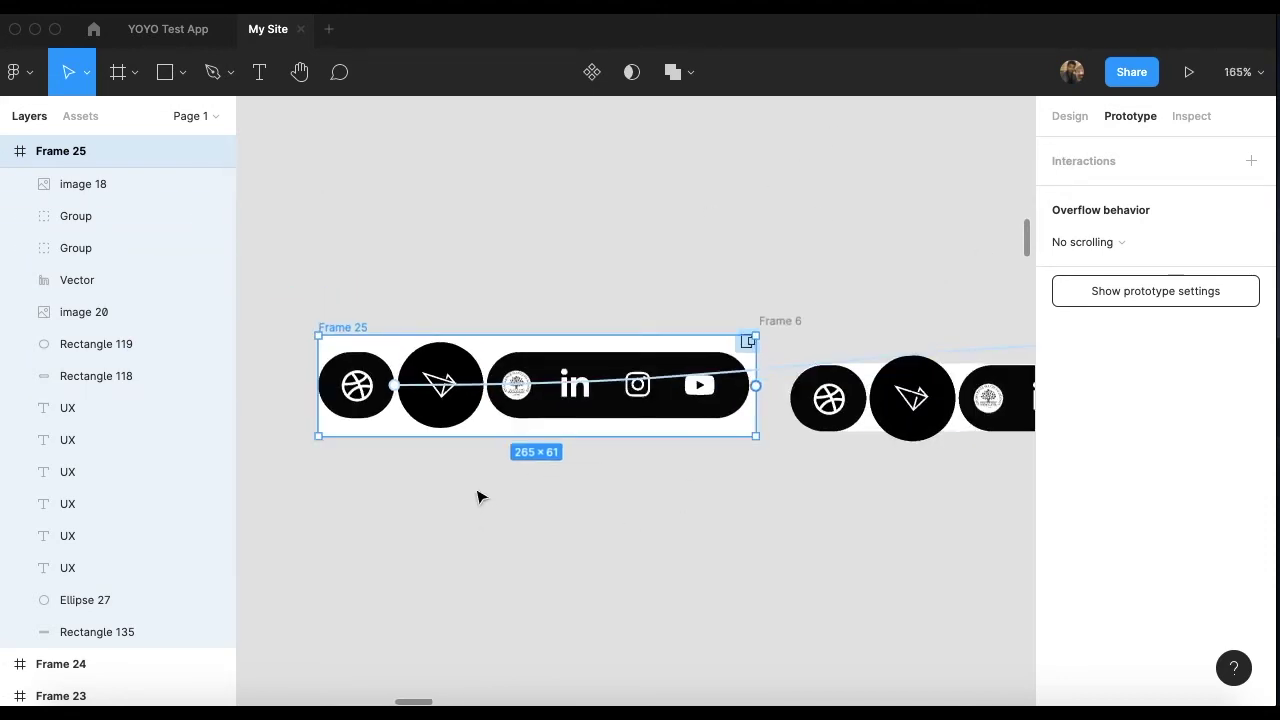
pyautogui.hscroll(4, 608, 497)
pyautogui.hscroll(6, 733, 497)
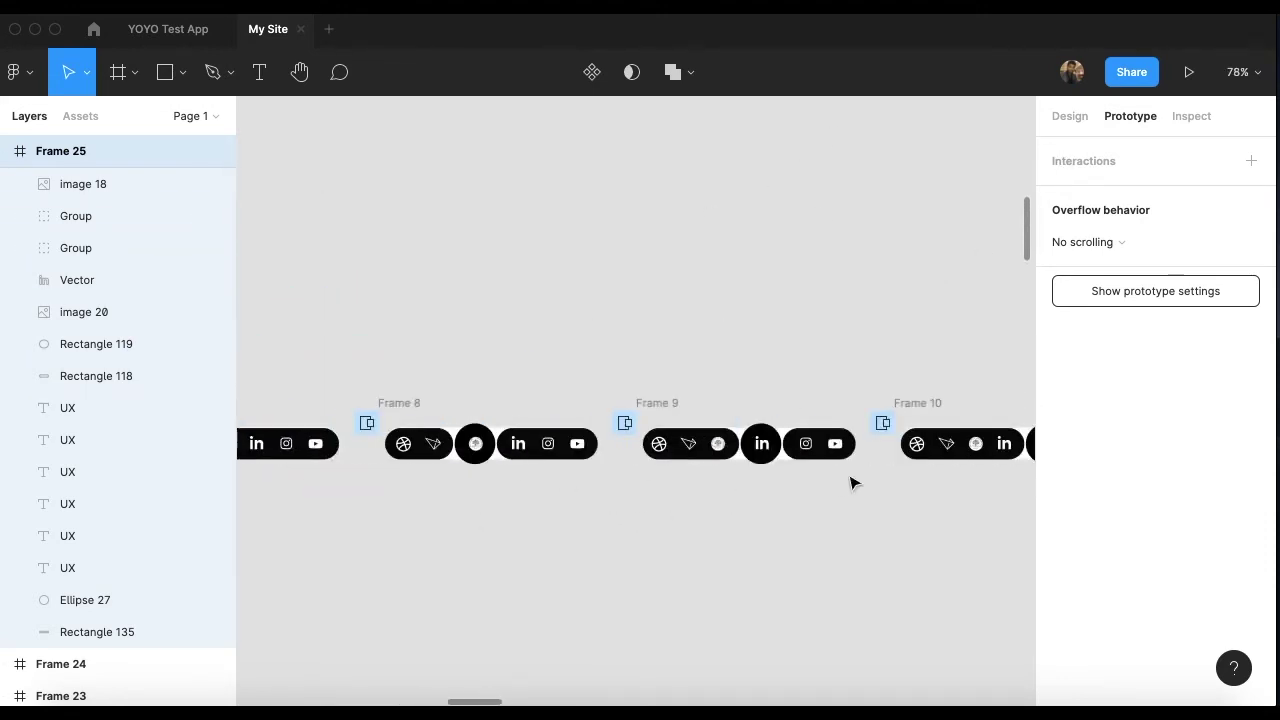
pyautogui.hscroll(-15, 714, 491)
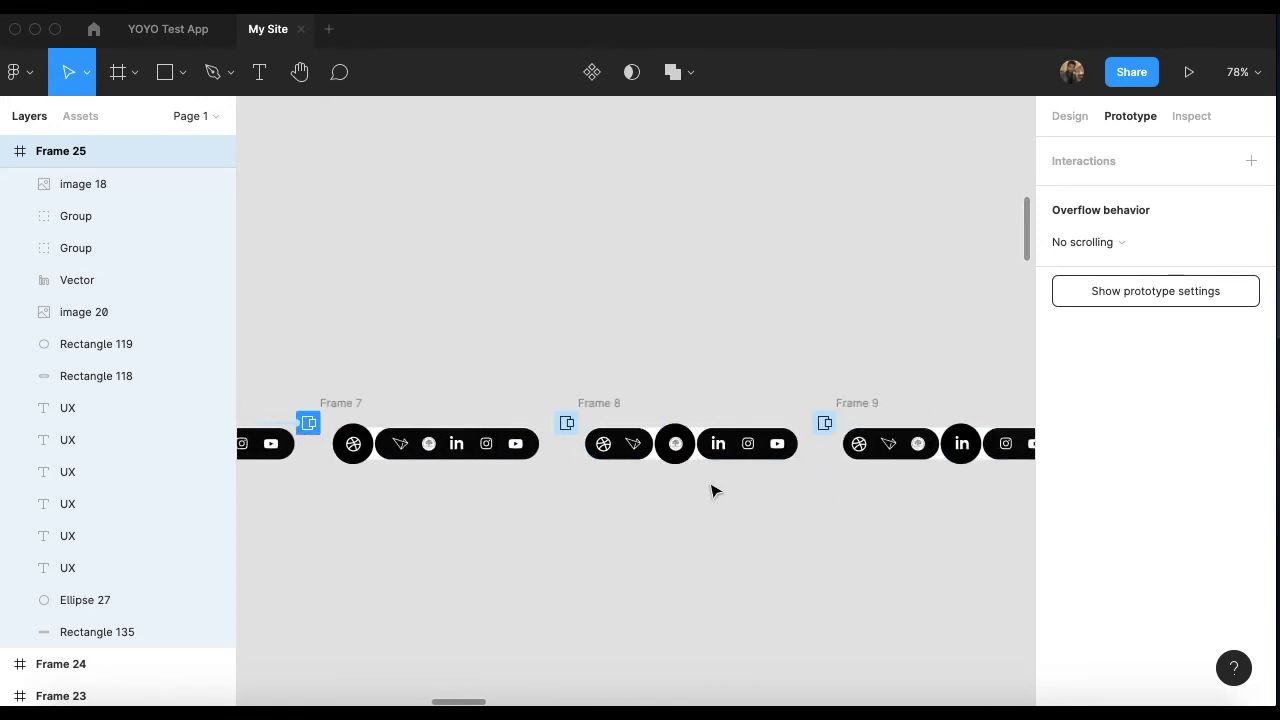
pyautogui.scroll(1, 468, 453)
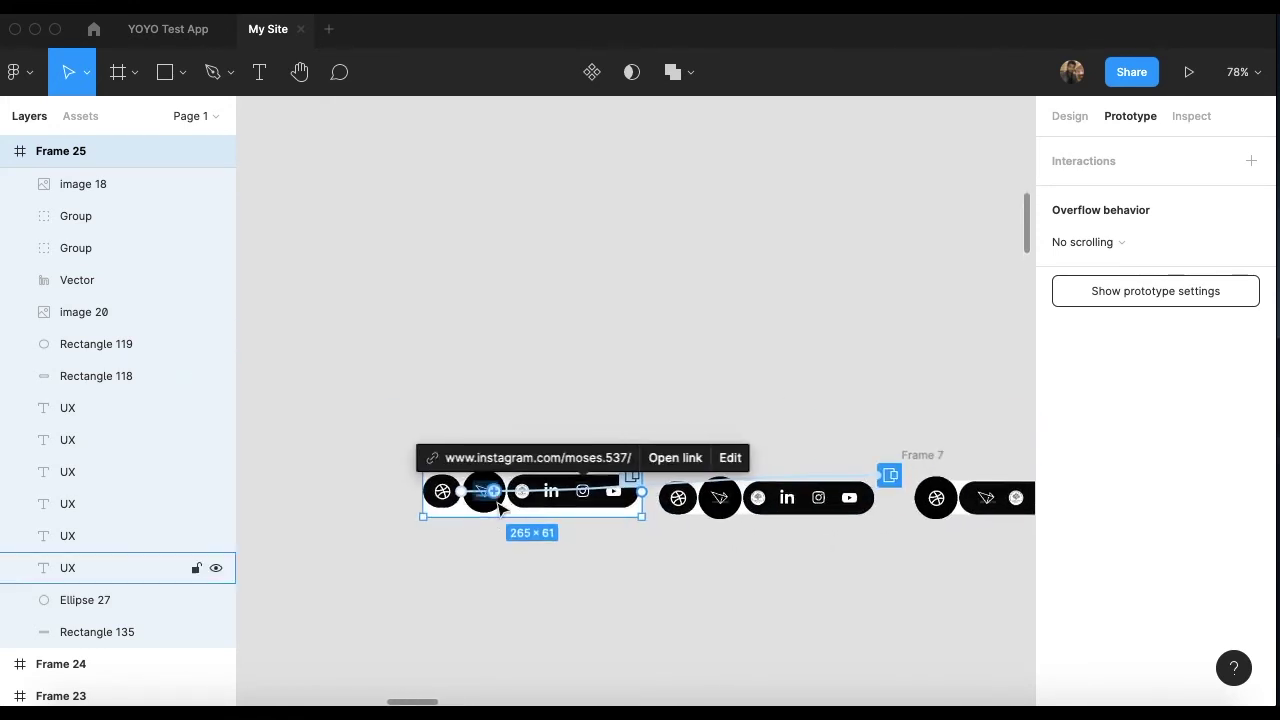
pyautogui.scroll(5, 485, 475)
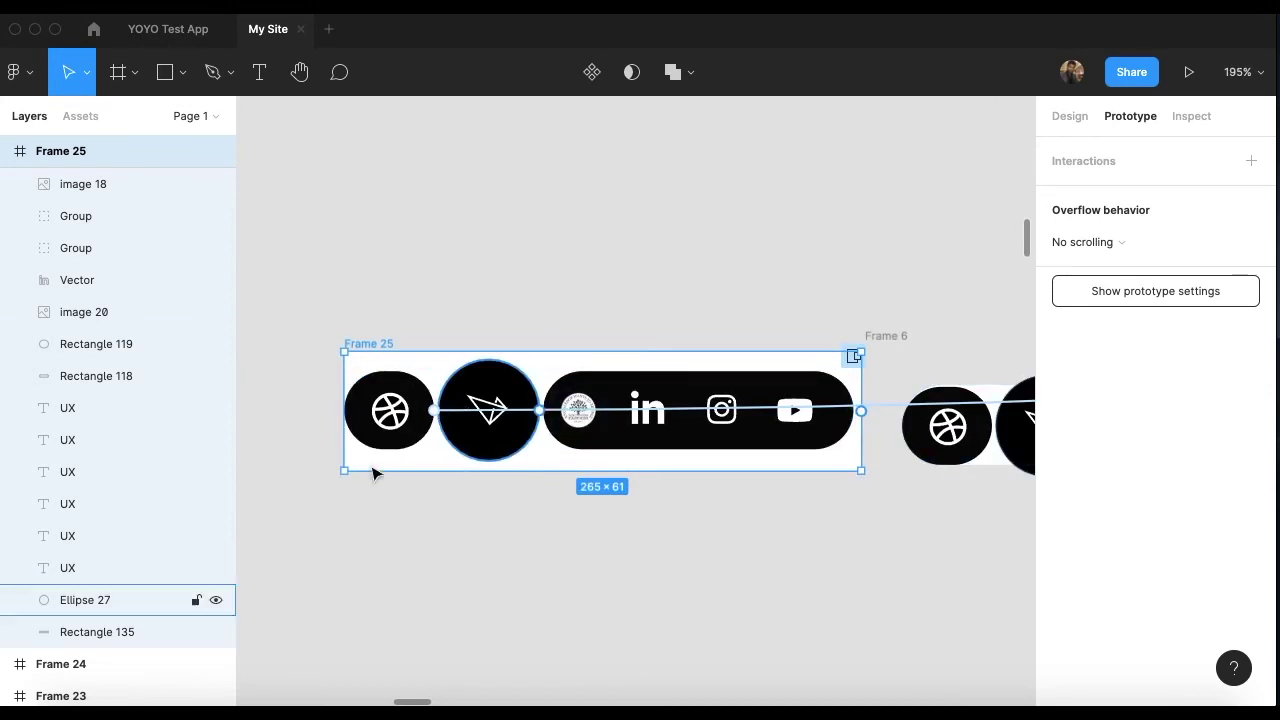
pyautogui.scroll(2, 430, 460)
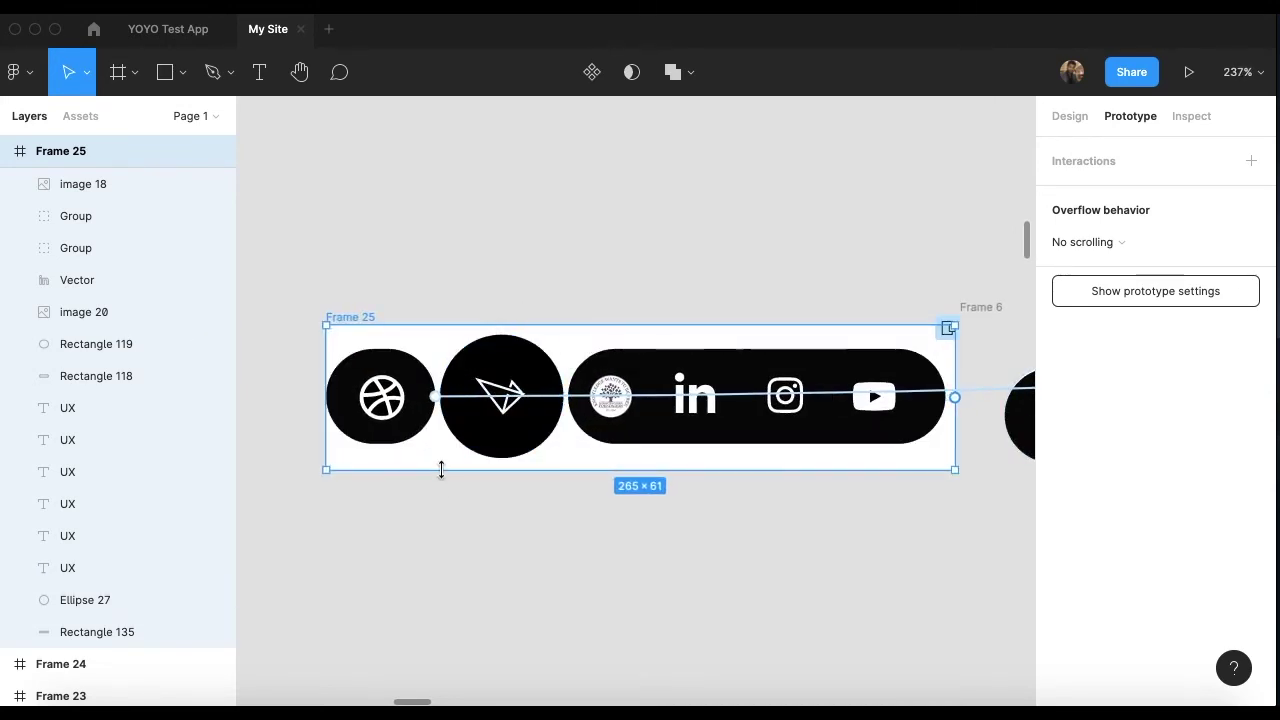
pyautogui.hscroll(5, 600, 510)
pyautogui.hscroll(6, 716, 524)
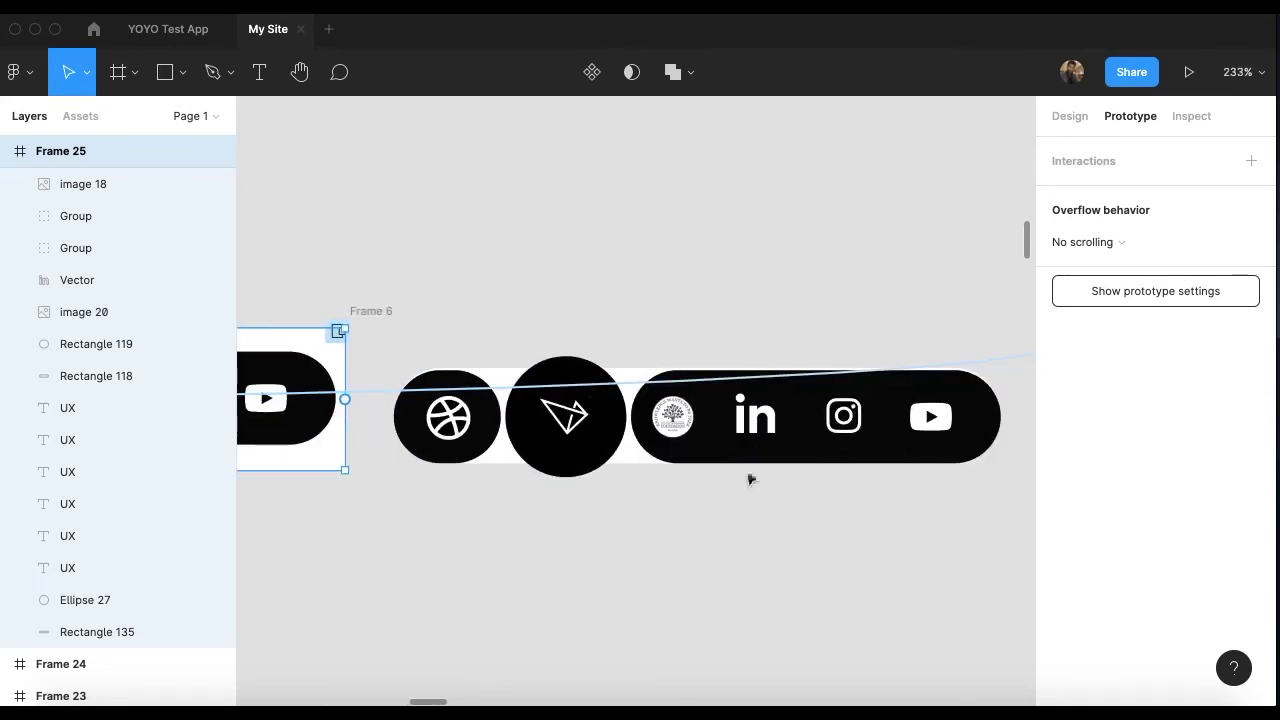
pyautogui.hscroll(10, 575, 457)
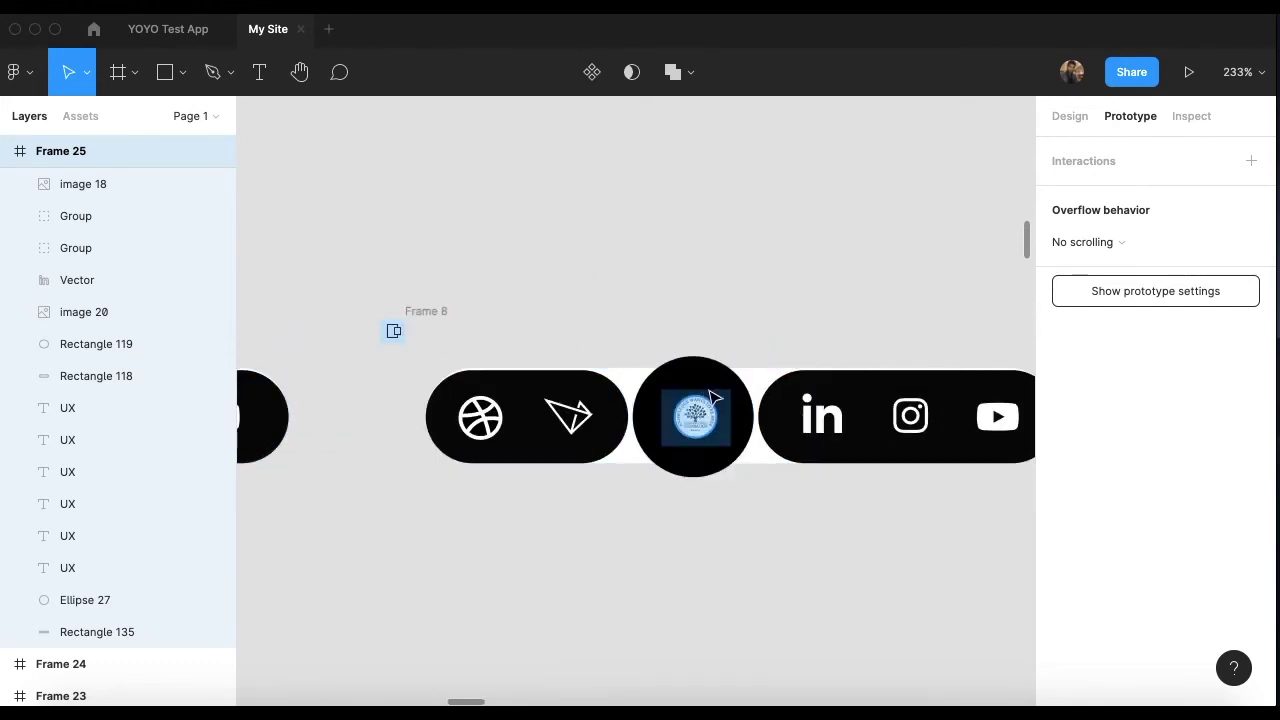
pyautogui.hscroll(12, 690, 415)
pyautogui.hscroll(4, 658, 505)
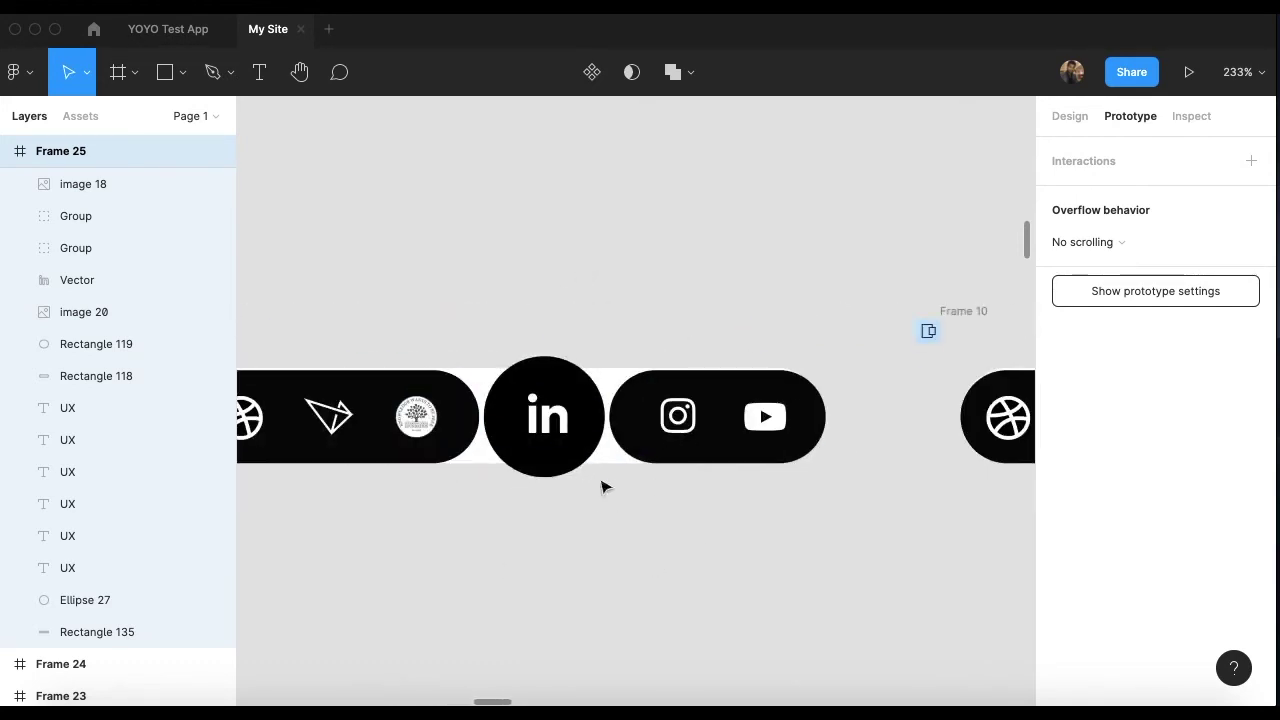
pyautogui.hscroll(10, 735, 410)
pyautogui.hscroll(-6, 666, 446)
pyautogui.scroll(-5, 646, 451)
pyautogui.hscroll(6, 737, 506)
pyautogui.hscroll(-20, 470, 495)
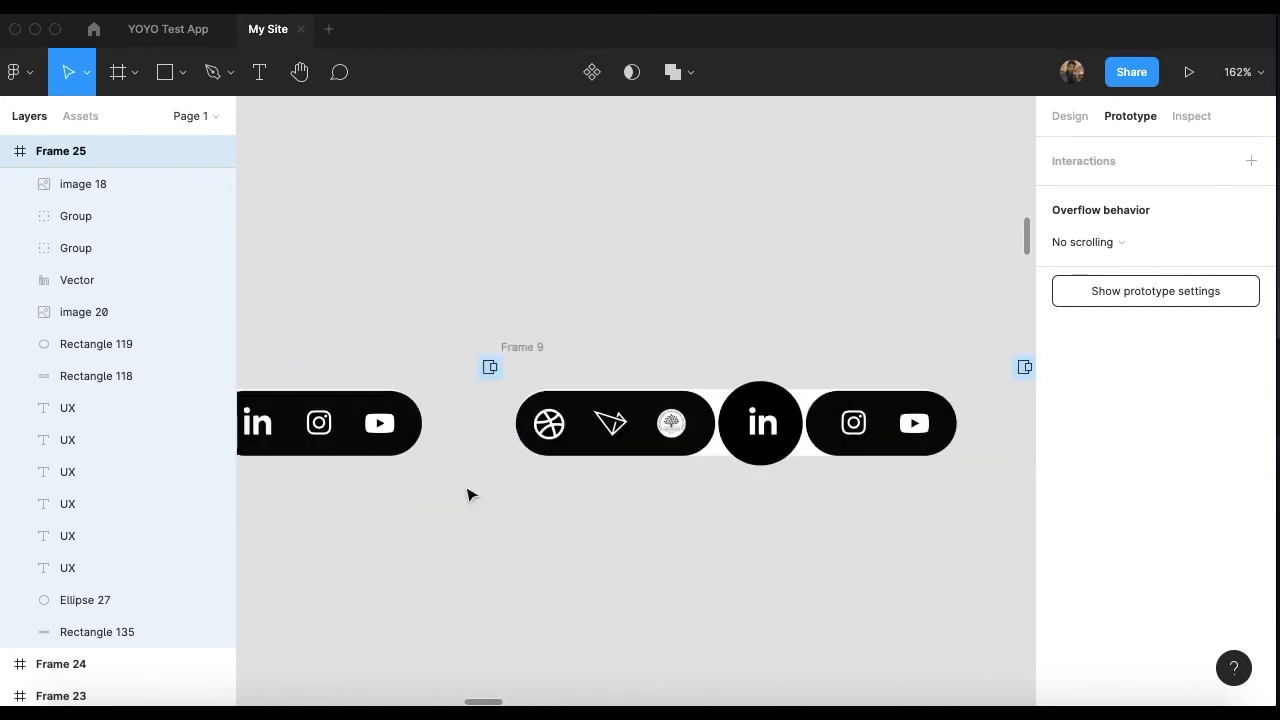
pyautogui.hscroll(-8, 469, 494)
pyautogui.hscroll(-4, 651, 457)
pyautogui.hscroll(4, 620, 214)
pyautogui.click(688, 244)
pyautogui.hscroll(5, 688, 244)
pyautogui.hscroll(-4, 688, 244)
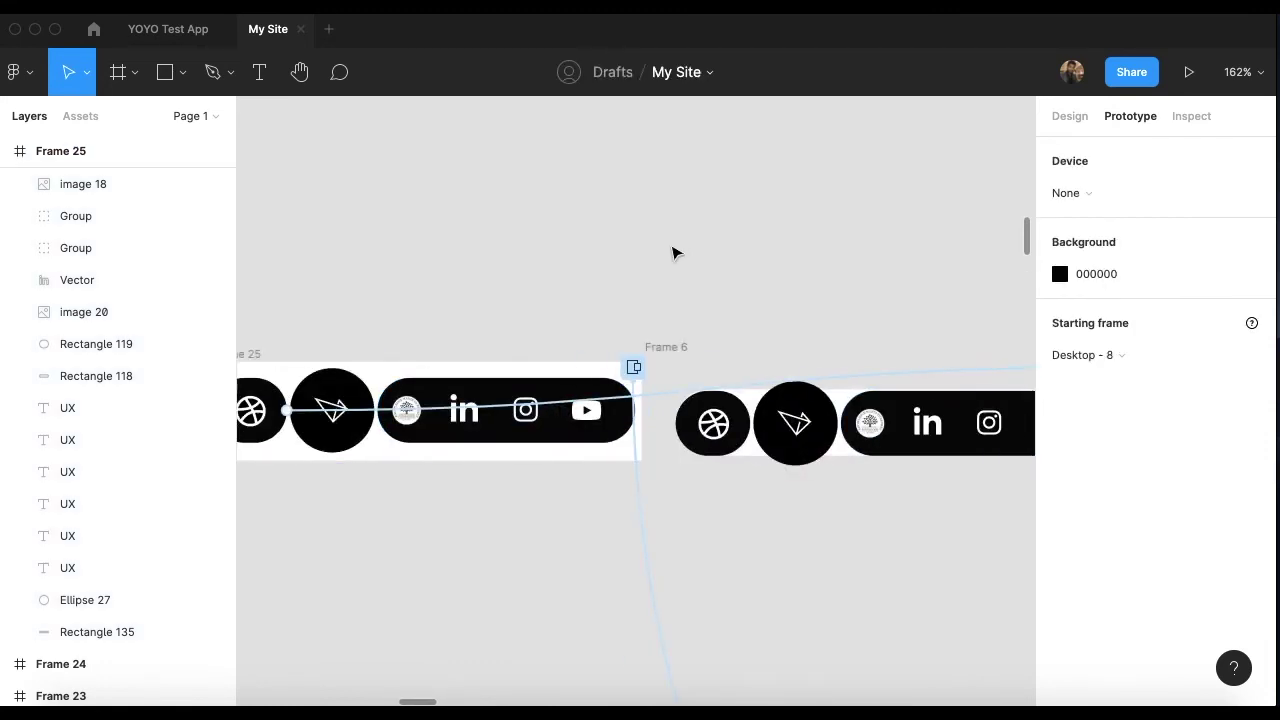
# Step: Present the My Site prototype in the browser and bring up its Options menu
pyautogui.click(1147, 81)
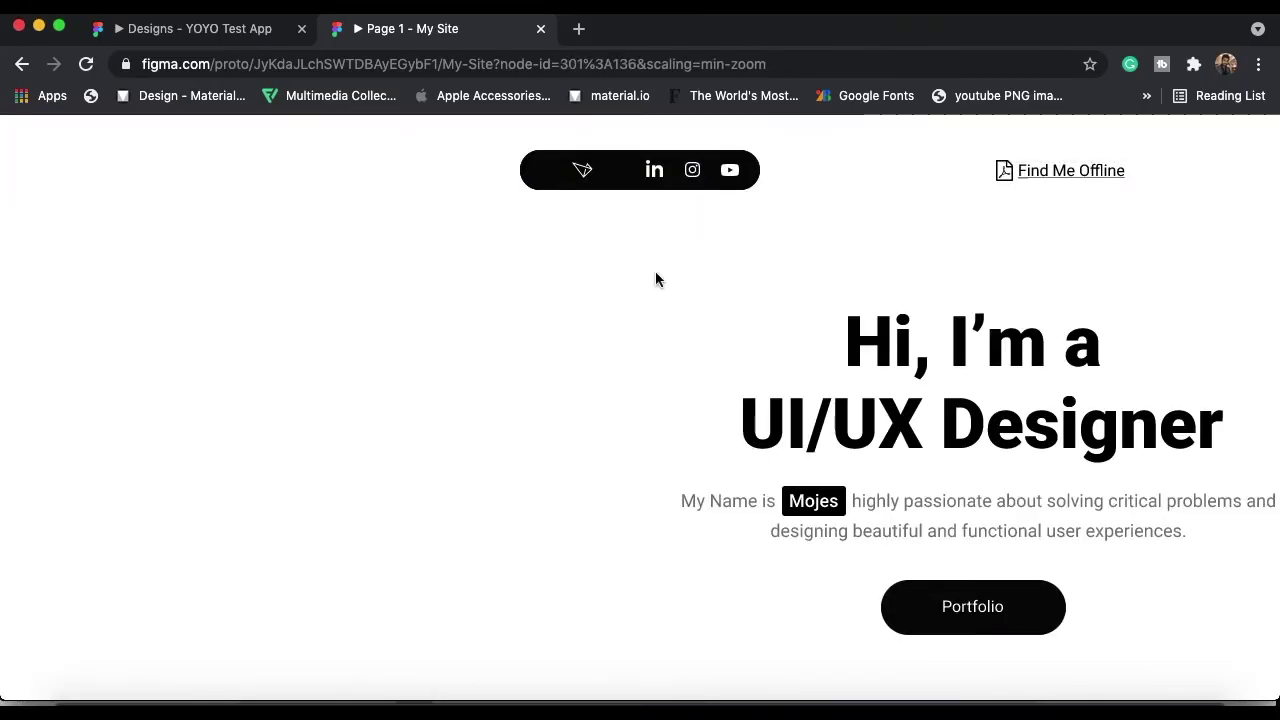
pyautogui.moveTo(985, 178)
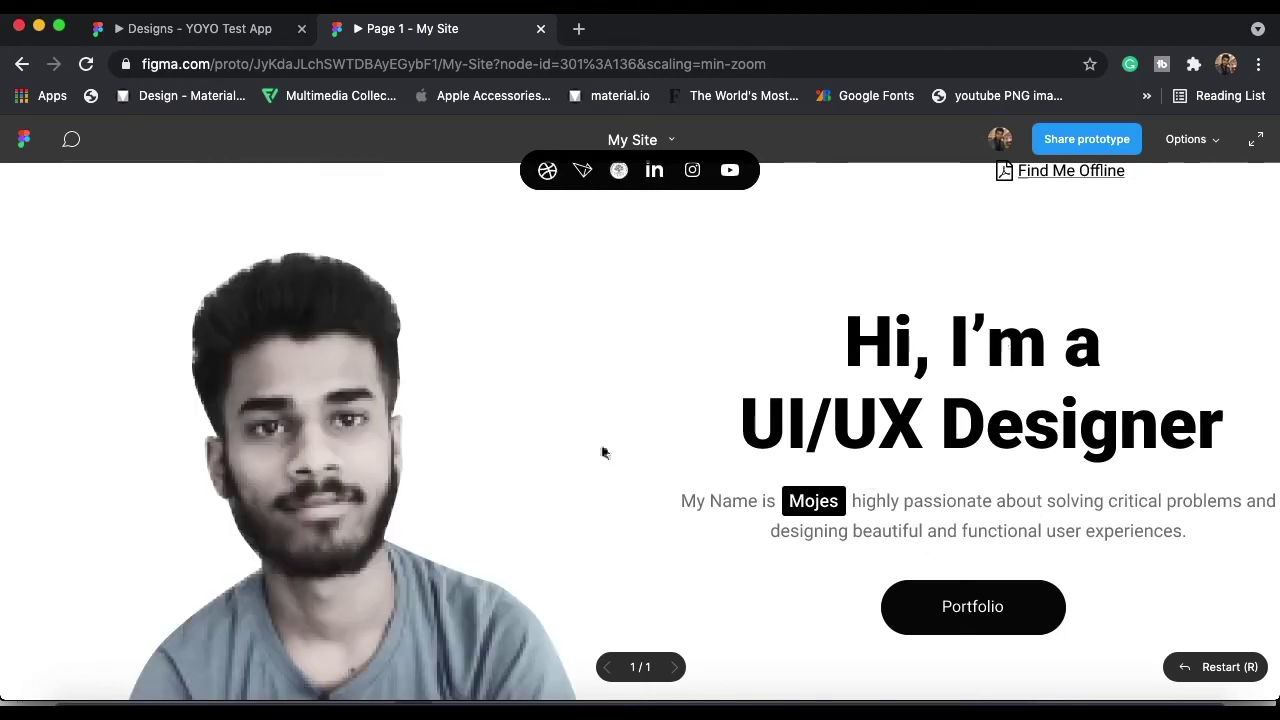
pyautogui.click(1212, 146)
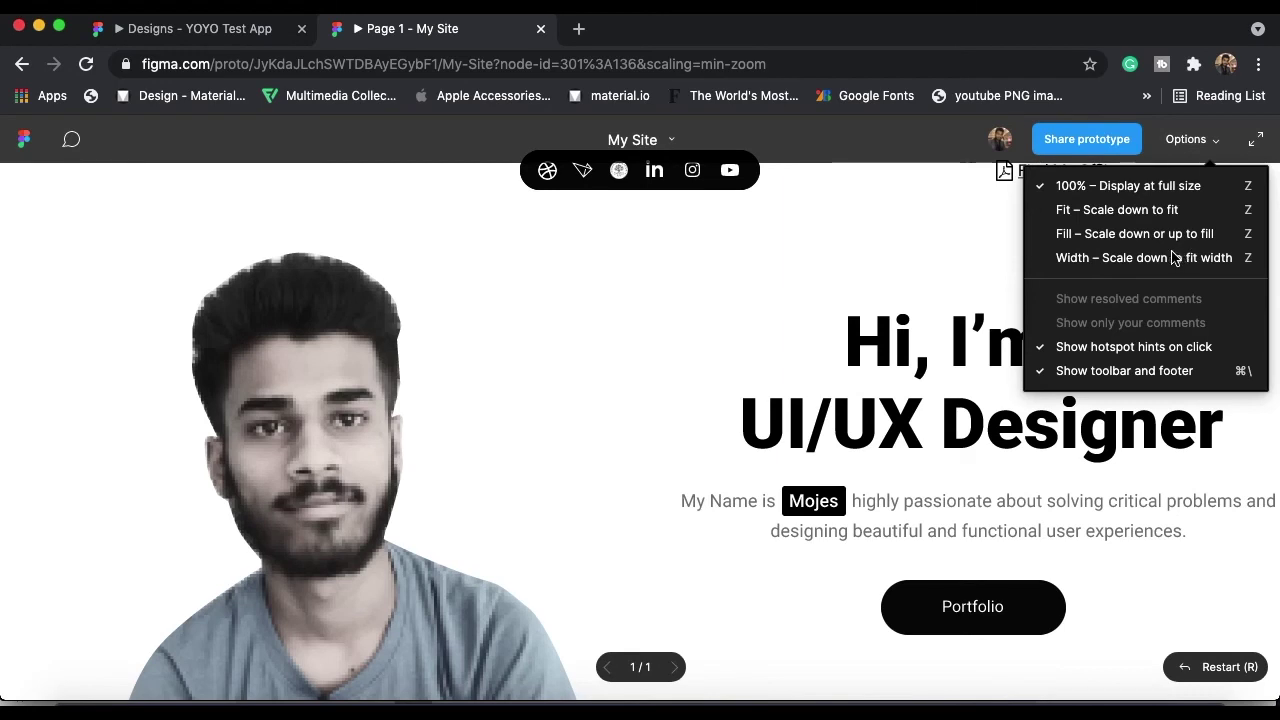
# Step: Scale the prototype down to fit width, hide the header and footer, and watch the icons animate
pyautogui.click(1113, 259)
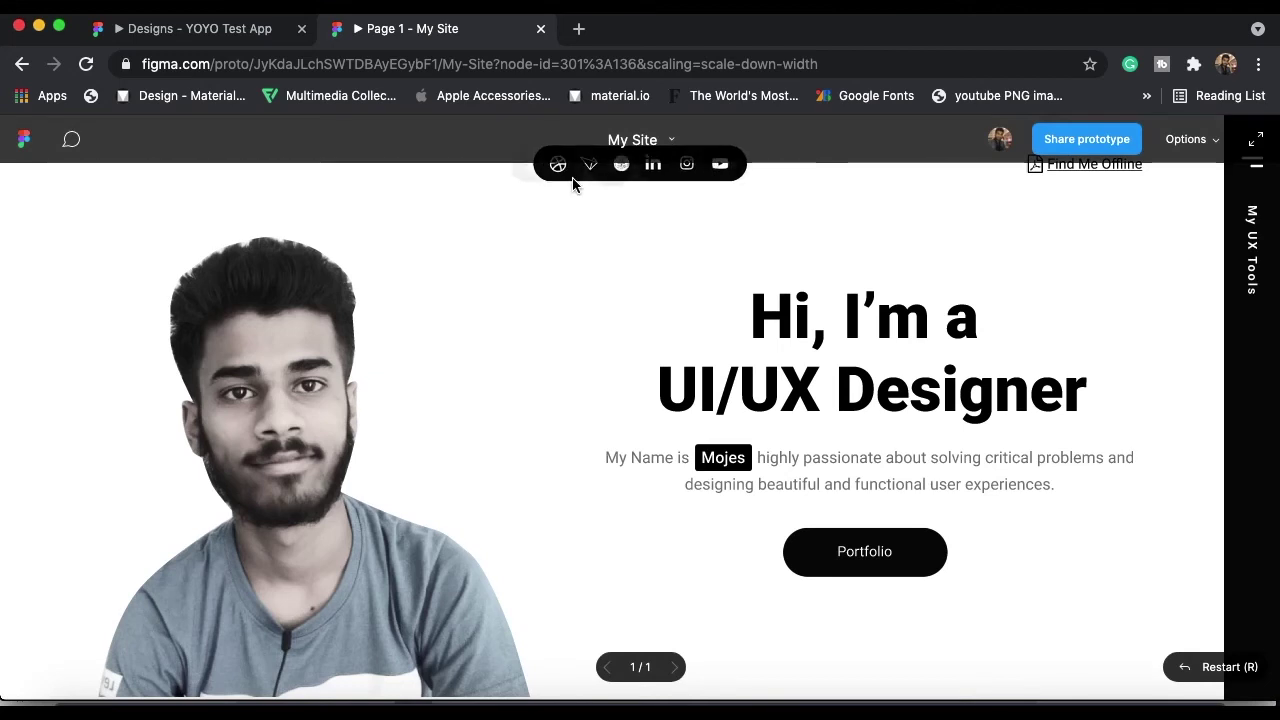
pyautogui.click(575, 219)
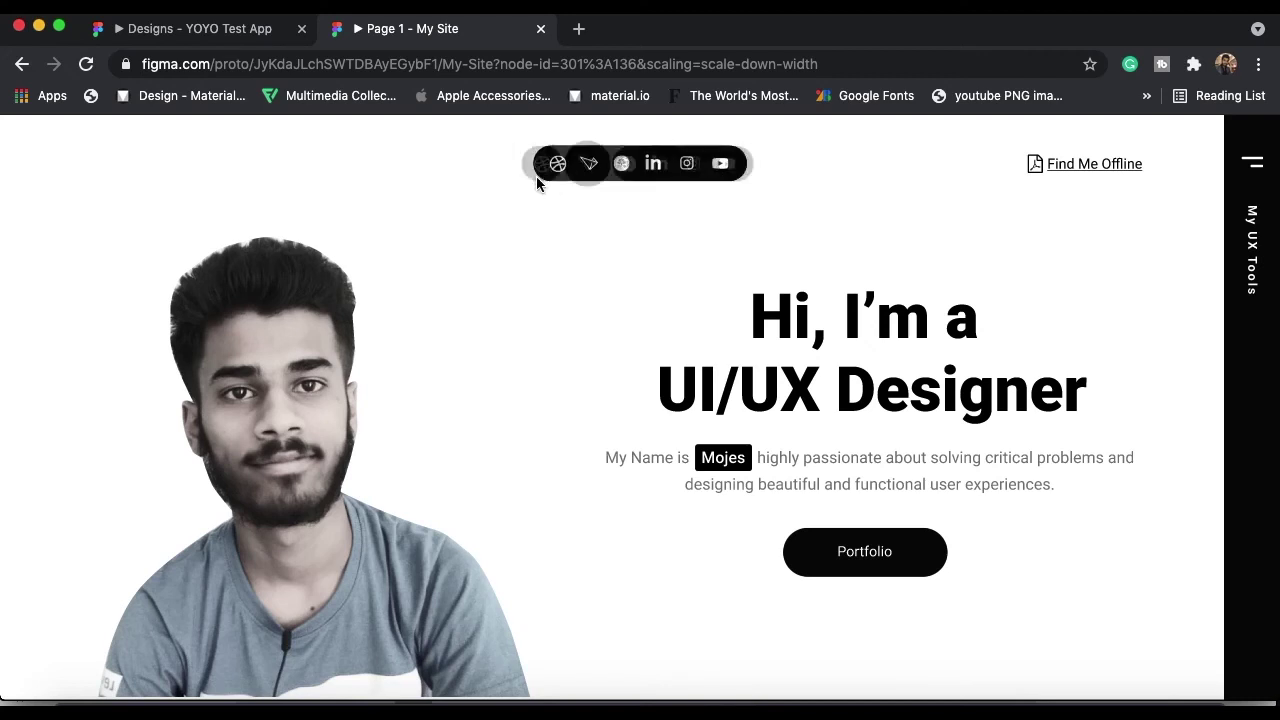
pyautogui.moveTo(646, 168)
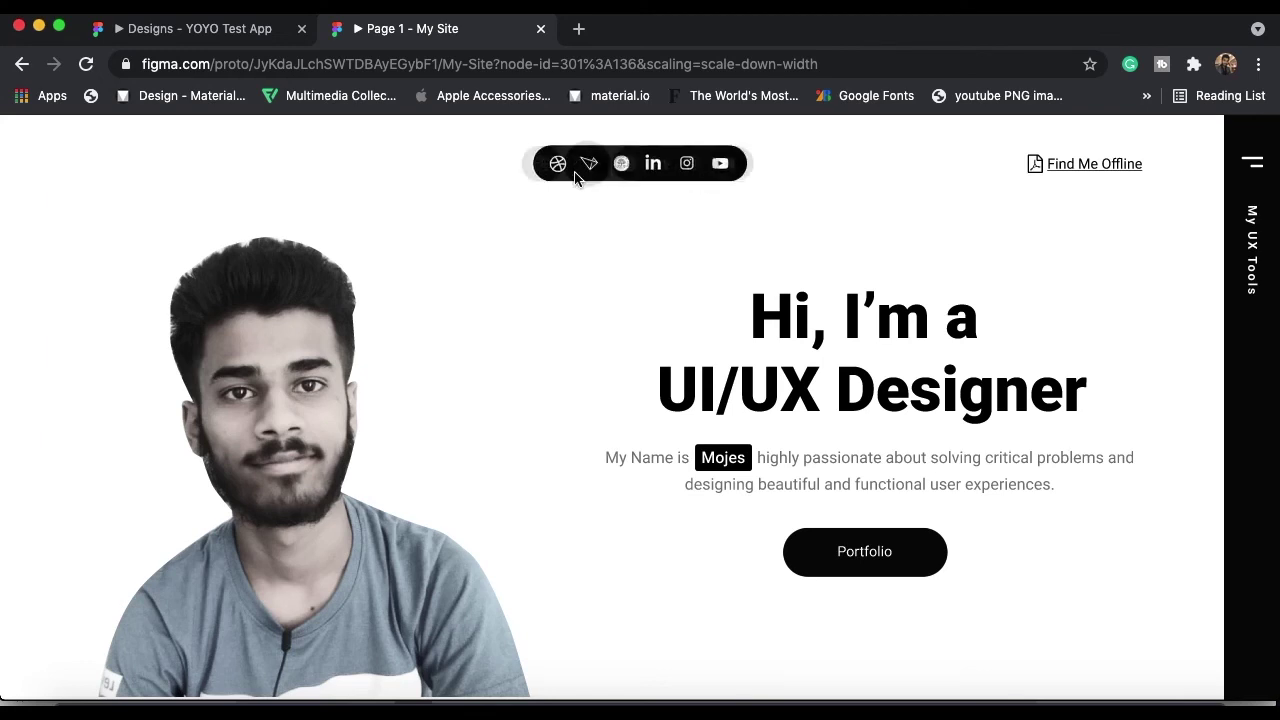
# Step: Follow the prototype's LinkedIn icon past Figma's leaving-site notice to the profile page
pyautogui.click(656, 168)
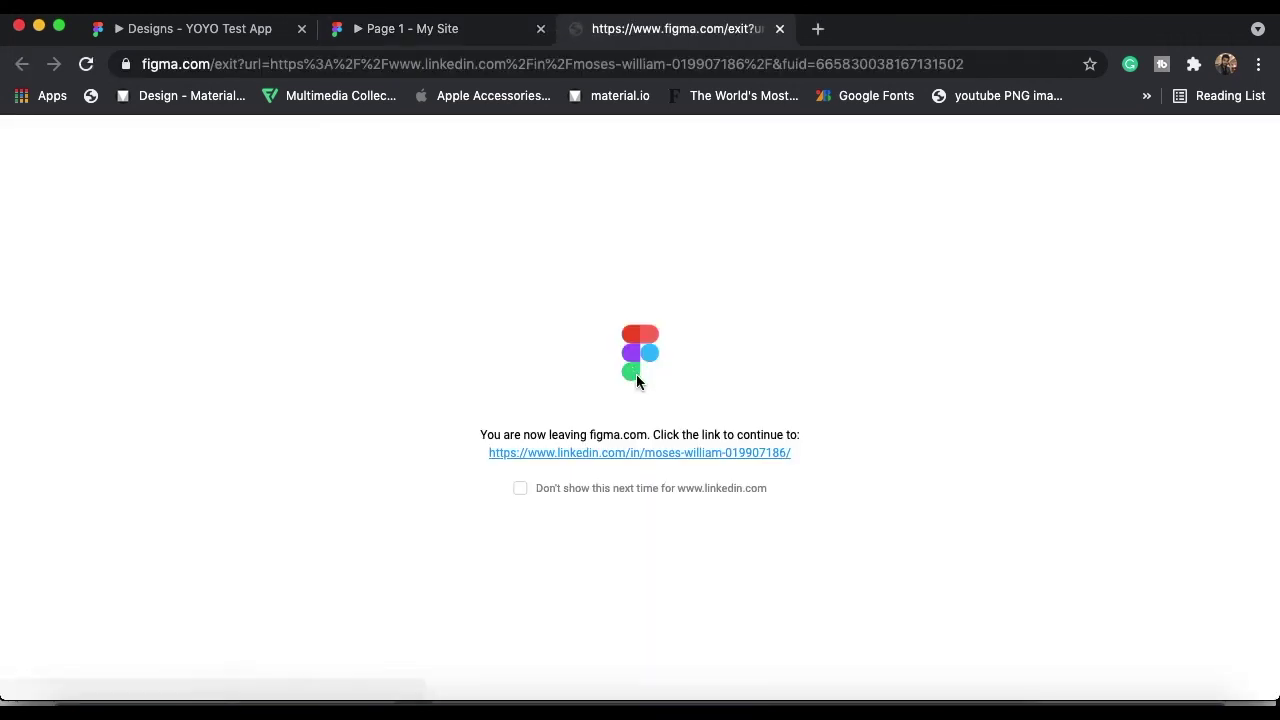
pyautogui.click(634, 453)
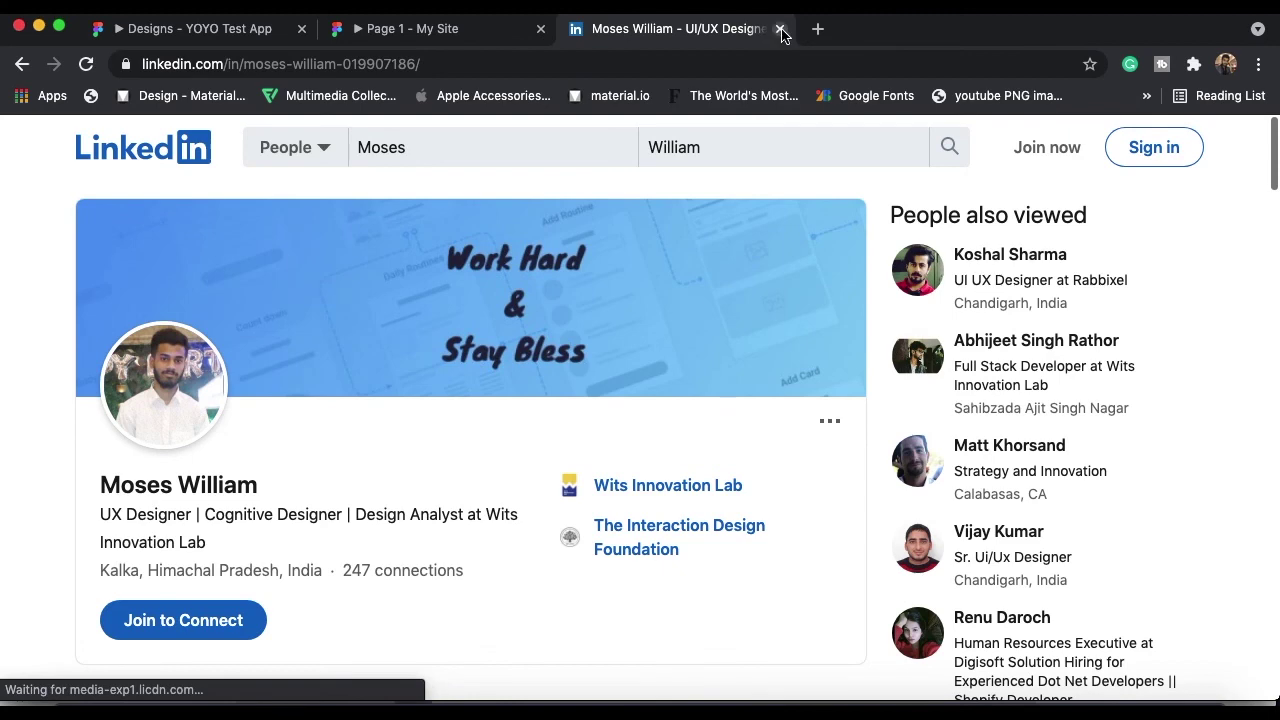
# Step: Close the LinkedIn tab and scroll the prototype down to the Live Fit Mobile Fitness App section
pyautogui.press('super+w')
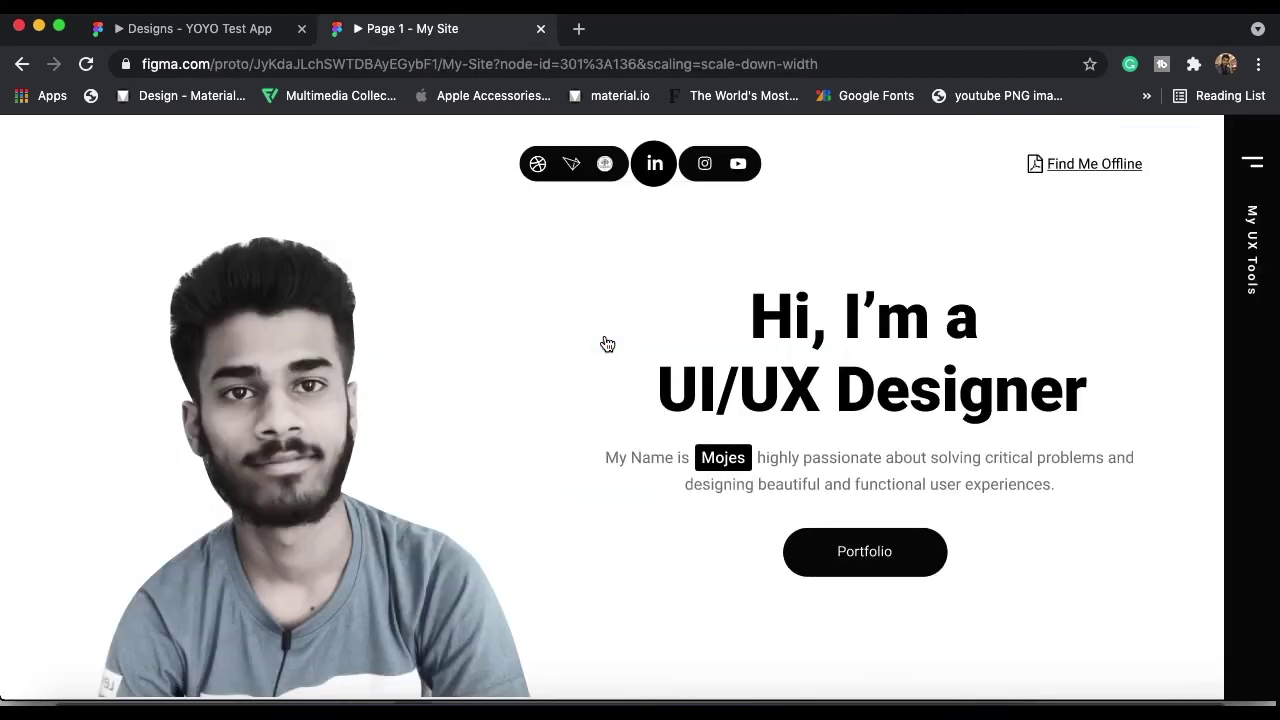
pyautogui.scroll(-2, 604, 342)
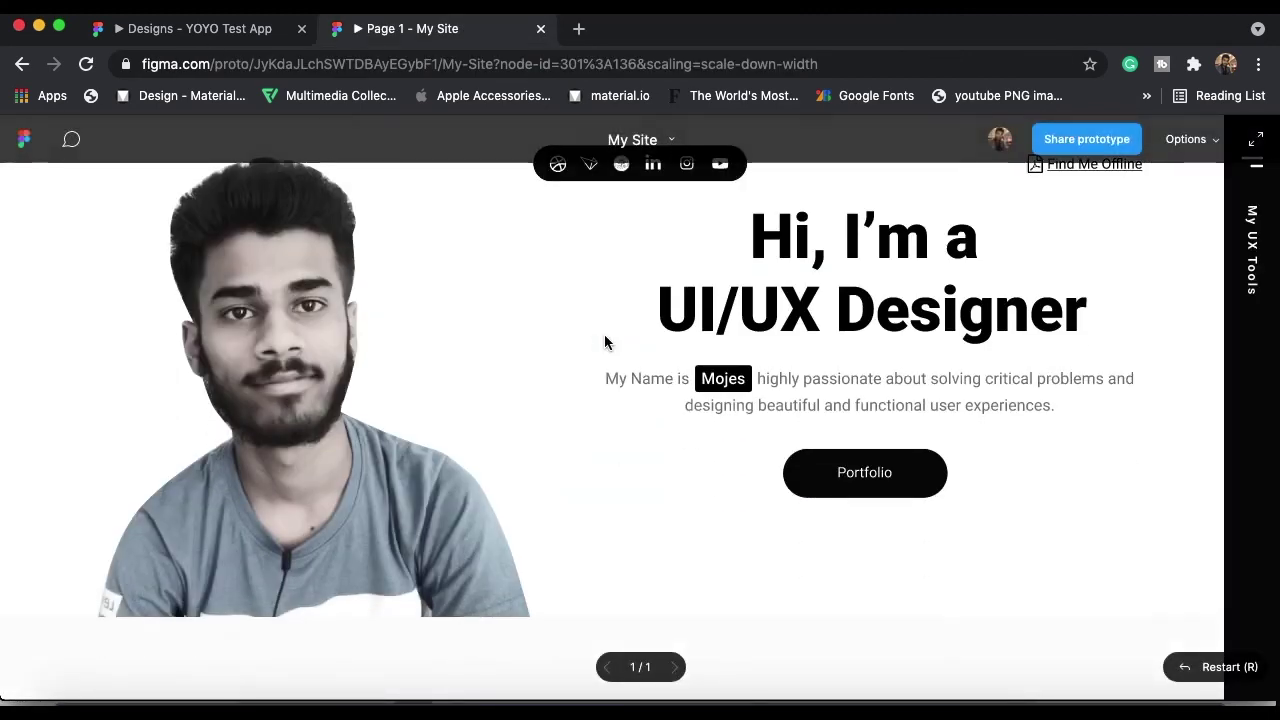
pyautogui.scroll(-6, 604, 342)
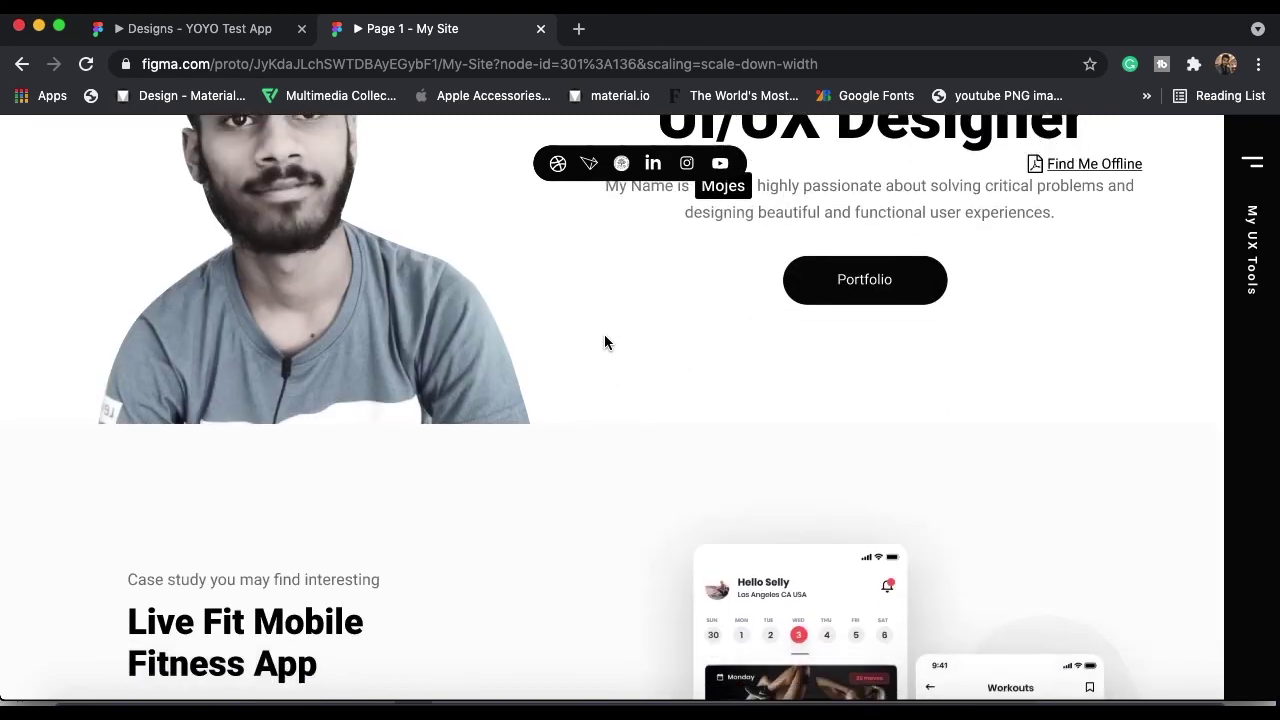